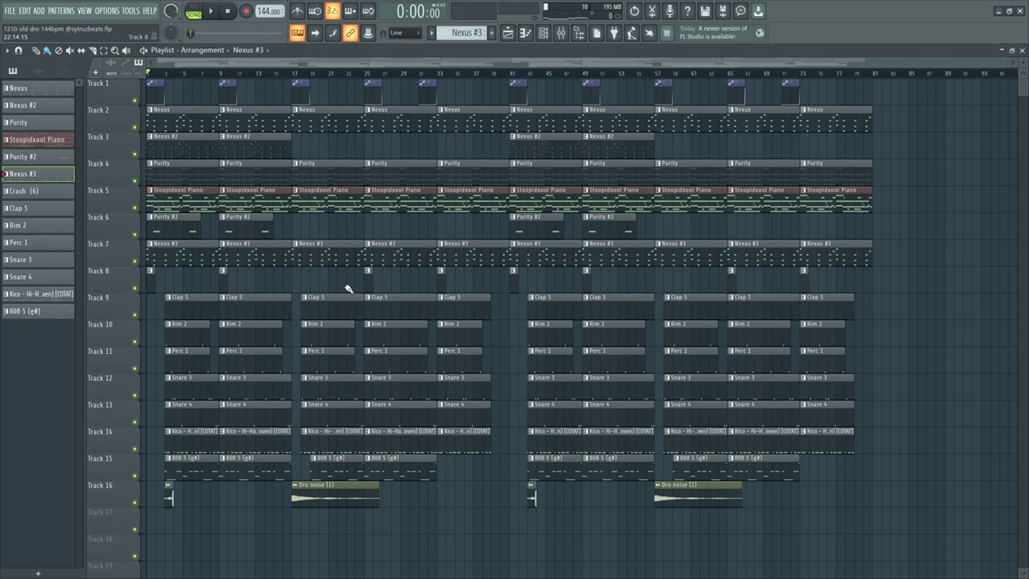
- Review the arrangement and open the first Nexus pattern on Track 2 to see its notes
{"action": "scroll", "coordinate": [193, 242], "scroll_direction": "up", "scroll_amount": 3}
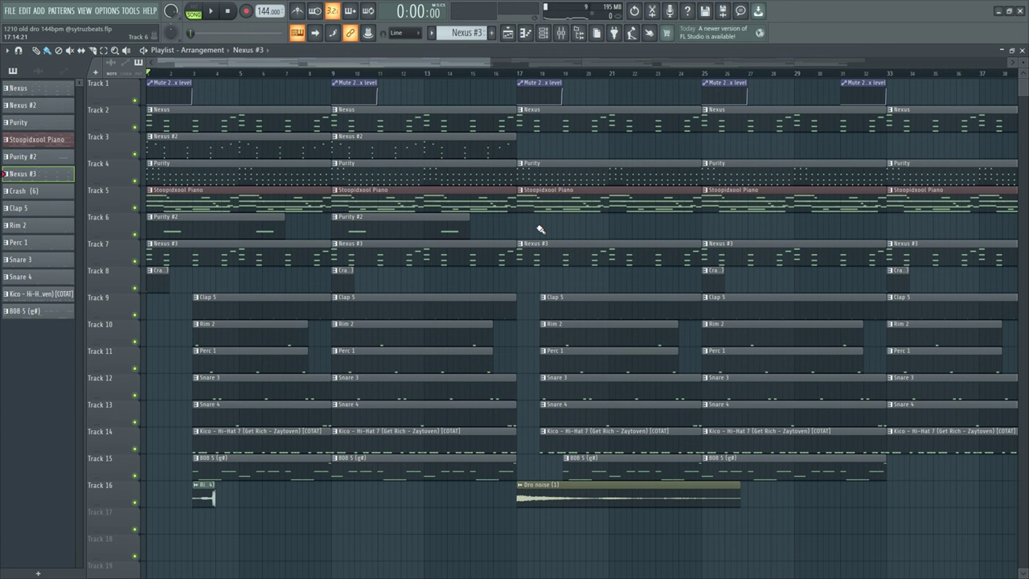
{"action": "scroll", "coordinate": [201, 304], "scroll_direction": "down", "scroll_amount": 3}
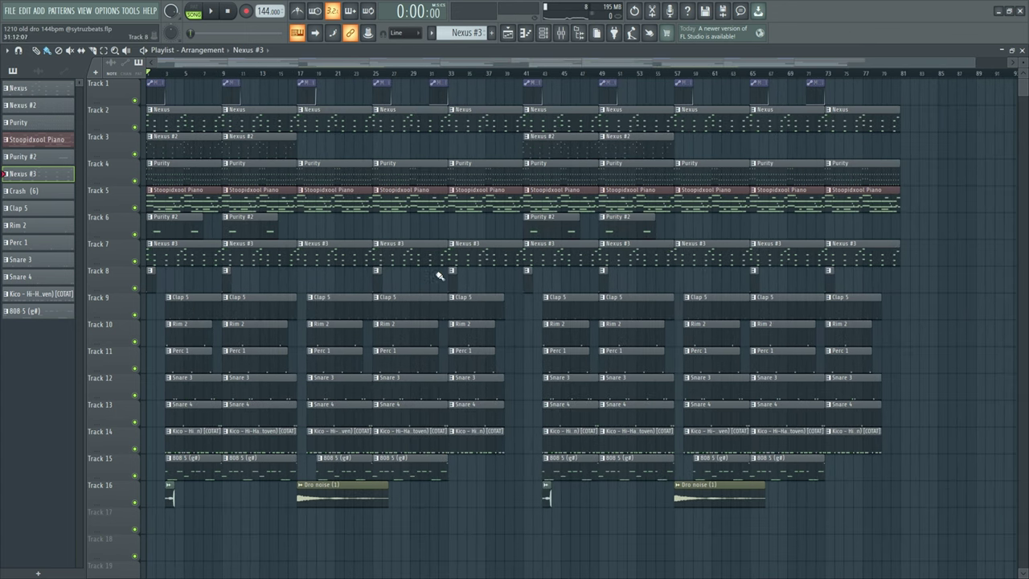
{"action": "double_click", "coordinate": [163, 119]}
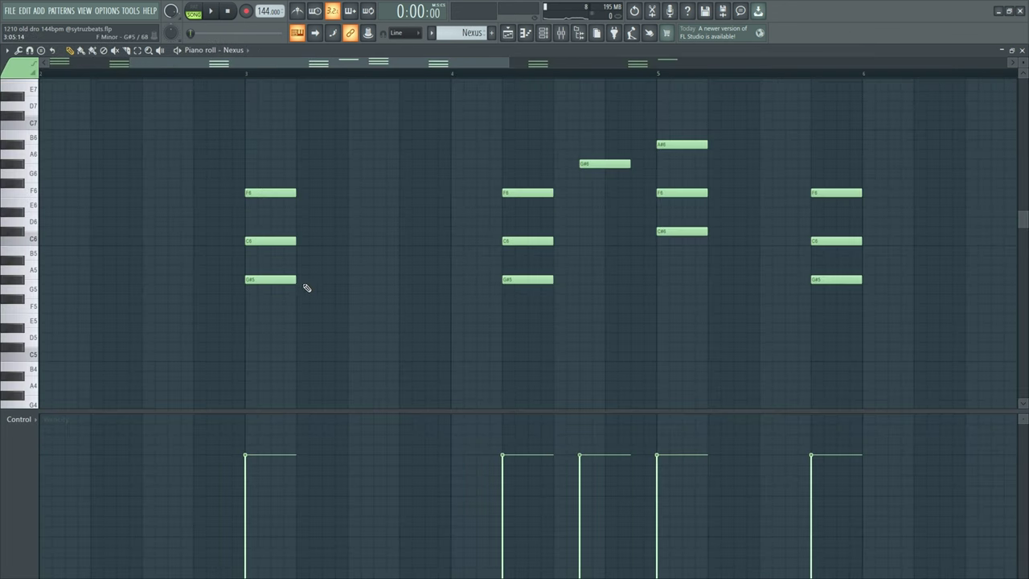
{"action": "scroll", "coordinate": [188, 296], "scroll_direction": "down", "scroll_amount": 4}
{"action": "scroll", "coordinate": [215, 88], "scroll_direction": "up", "scroll_amount": 2}
- View the Nexus channel's instrument preset, then close the instrument and the channel rack
{"action": "left_click", "coordinate": [233, 51]}
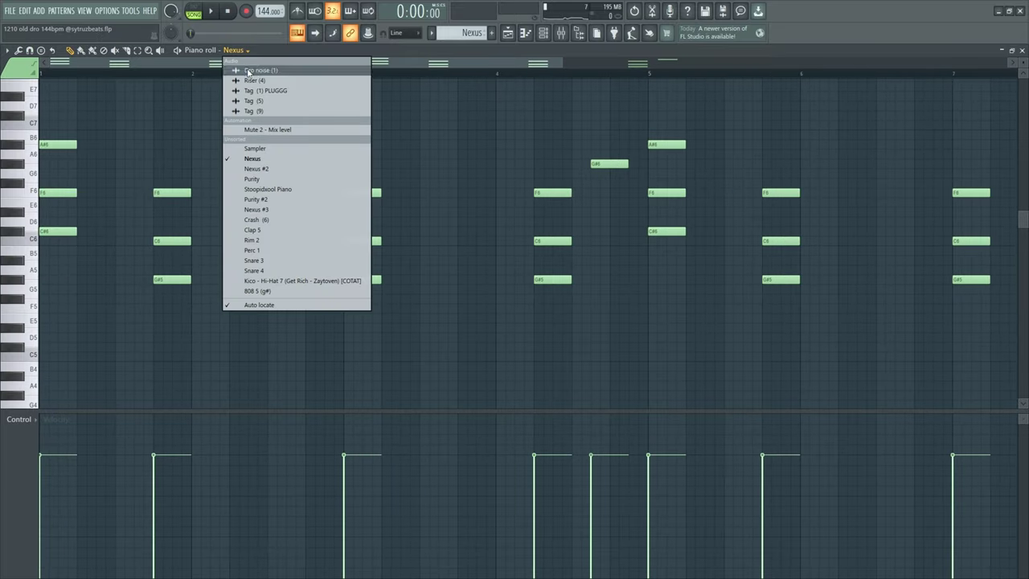
{"action": "left_click", "coordinate": [259, 159]}
{"action": "left_click", "coordinate": [543, 33]}
{"action": "left_click", "coordinate": [252, 164]}
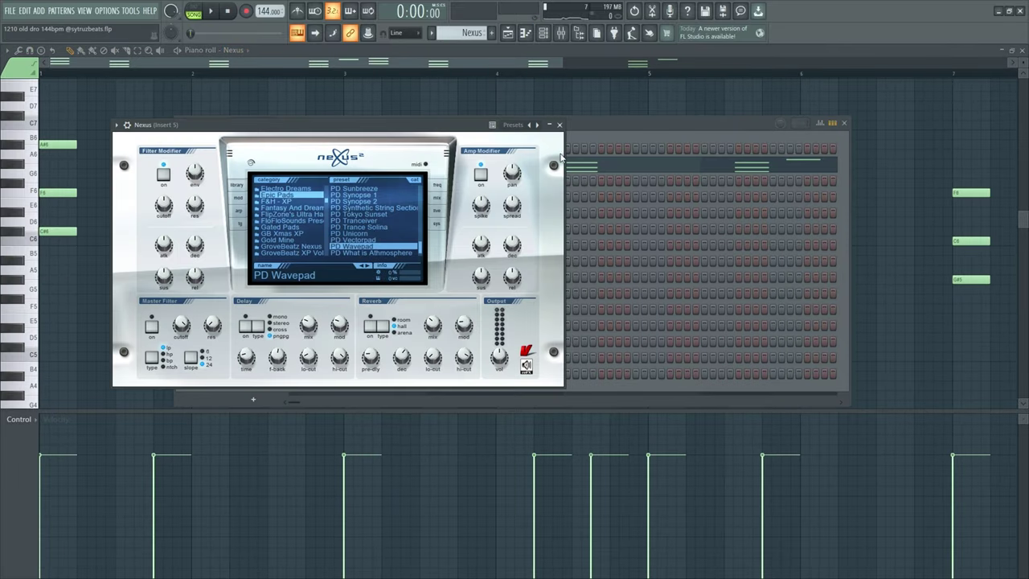
{"action": "left_click", "coordinate": [563, 122]}
{"action": "left_click", "coordinate": [843, 122]}
- Play back the Nexus chord pattern by itself, then stop it
{"action": "scroll", "coordinate": [241, 264], "scroll_direction": "up", "scroll_amount": 2}
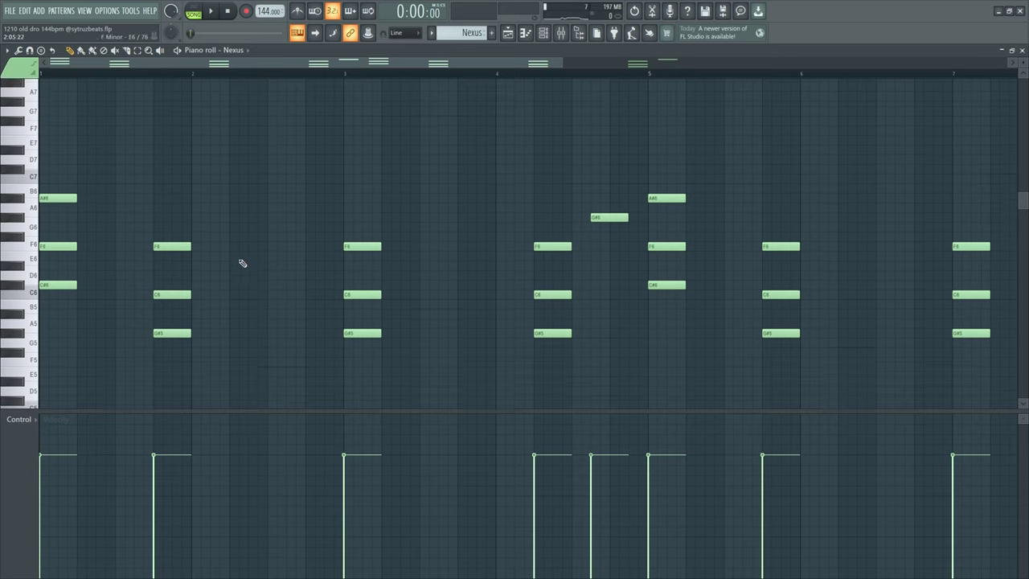
{"action": "key", "text": "space"}
{"action": "scroll", "coordinate": [363, 319], "scroll_direction": "down", "scroll_amount": 2, "text": "ctrl"}
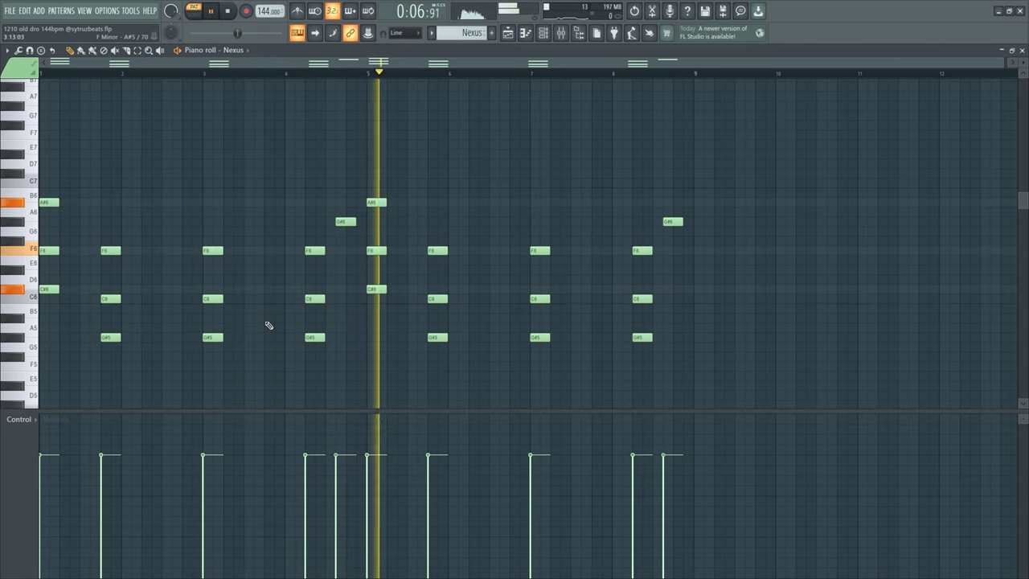
{"action": "key", "text": "space"}
- Select the three notes of the Nexus pattern's opening chord (C#6, F6, A#6) for close inspection
{"action": "scroll", "coordinate": [3, 291], "scroll_direction": "up", "scroll_amount": 7}
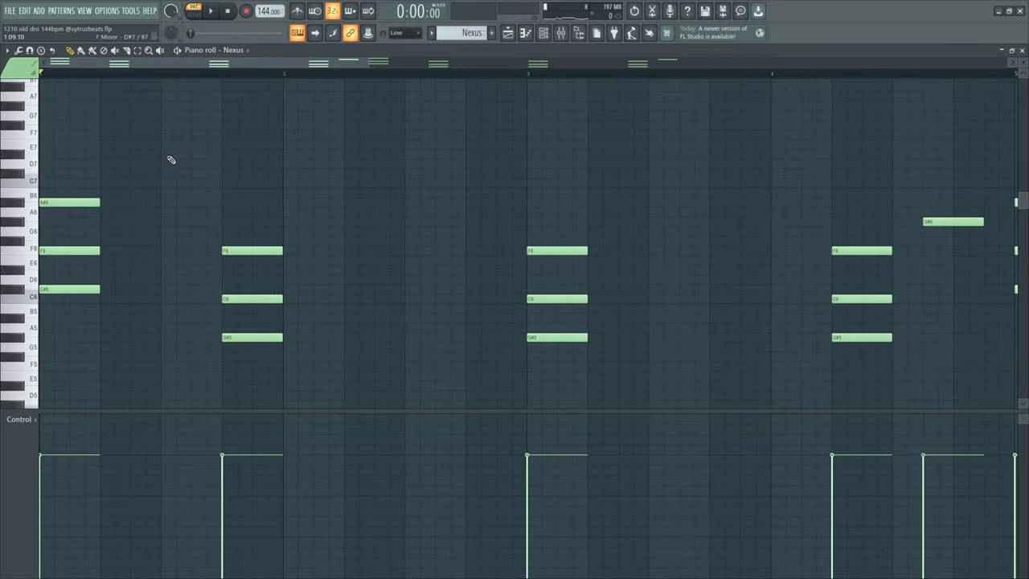
{"action": "left_click_drag", "start_coordinate": [115, 227], "coordinate": [101, 296]}
{"action": "left_click_drag", "start_coordinate": [170, 161], "coordinate": [75, 328]}
{"action": "scroll", "coordinate": [185, 287], "scroll_direction": "up", "scroll_amount": 2}
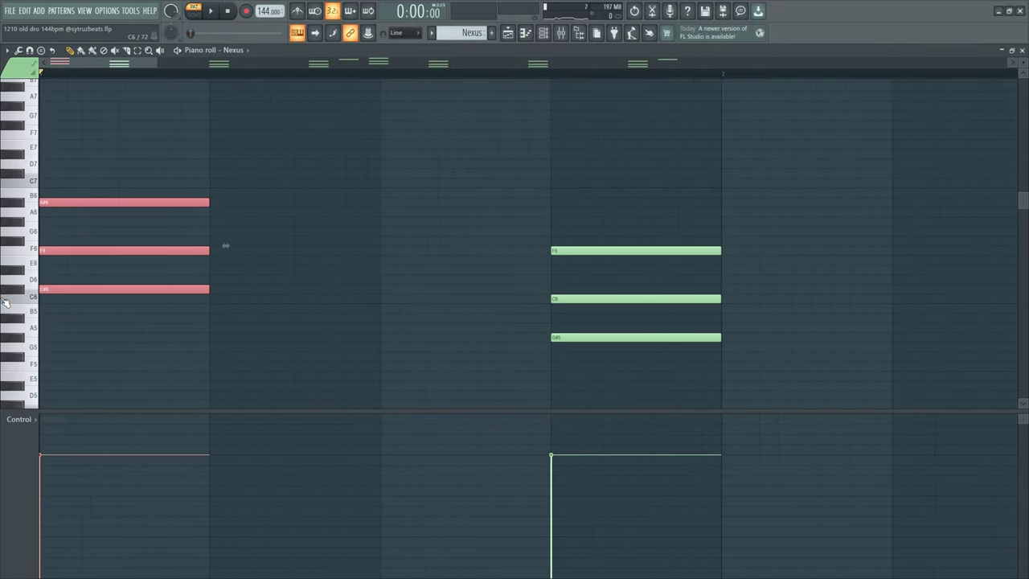
- Try copying the opening chord to the second chord's position and transposing the copy down three semitones
{"action": "scroll", "coordinate": [114, 291], "scroll_direction": "down", "scroll_amount": 6}
{"action": "scroll", "coordinate": [115, 291], "scroll_direction": "down", "scroll_amount": 3}
{"action": "left_click_drag", "start_coordinate": [45, 202], "coordinate": [105, 201]}
{"action": "key", "text": "shift+Down"}
{"action": "key", "text": "shift+Down"}
{"action": "key", "text": "shift+Down"}
{"action": "key", "text": "shift+Down"}
{"action": "key", "text": "shift+Down"}
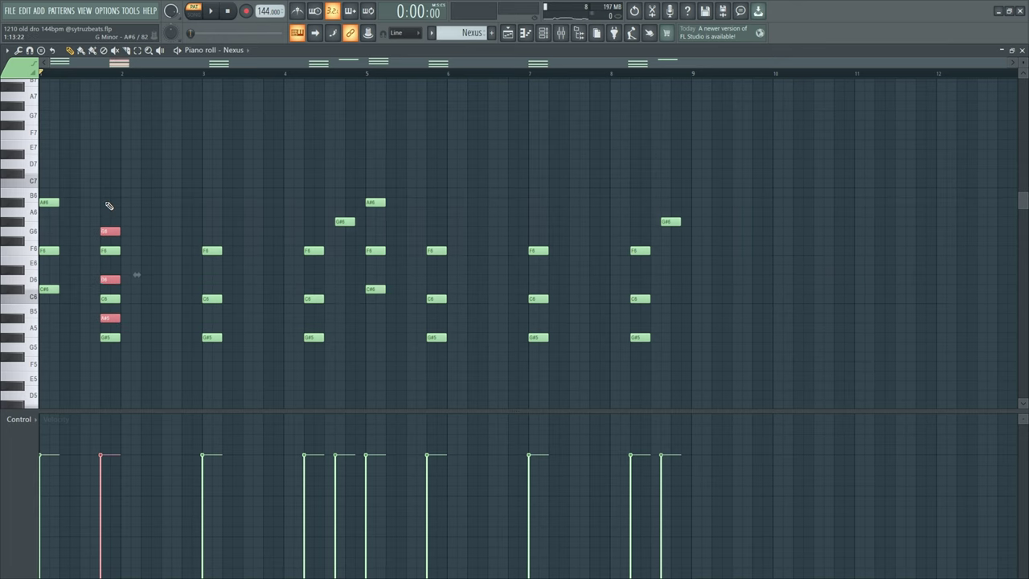
{"action": "left_click", "coordinate": [217, 239]}
- Select the three repeated G#5, C6 and F6 chords in the Nexus pattern's first half, then the single G#6 note
{"action": "left_click_drag", "start_coordinate": [332, 239], "coordinate": [102, 362]}
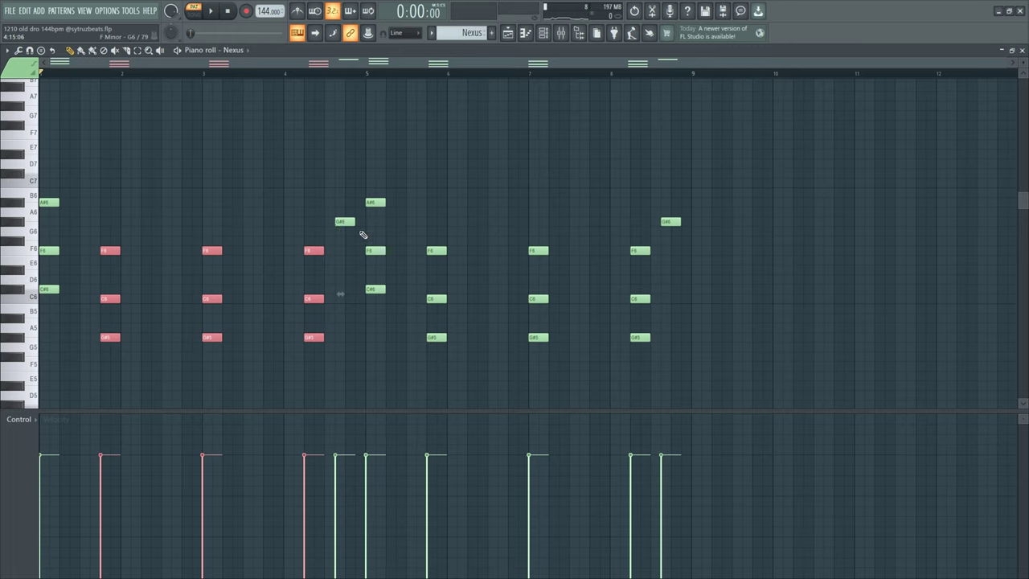
{"action": "scroll", "coordinate": [363, 234], "scroll_direction": "up", "scroll_amount": 2}
{"action": "left_click_drag", "start_coordinate": [325, 201], "coordinate": [364, 235]}
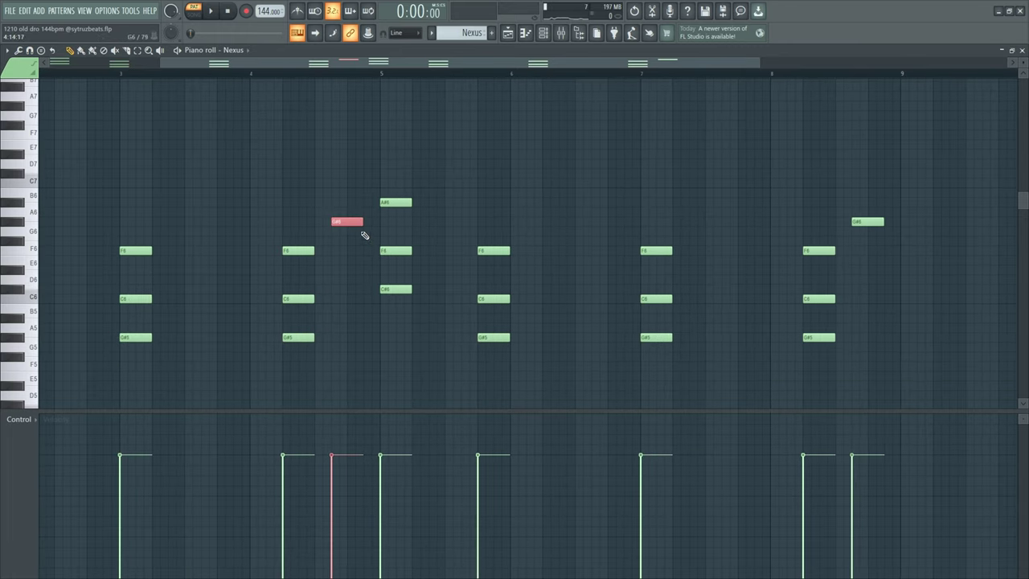
- Examine the Nexus #2 pattern's notes and its instrument preset, then close the instrument and the channel rack
{"action": "scroll", "coordinate": [359, 233], "scroll_direction": "down", "scroll_amount": 2}
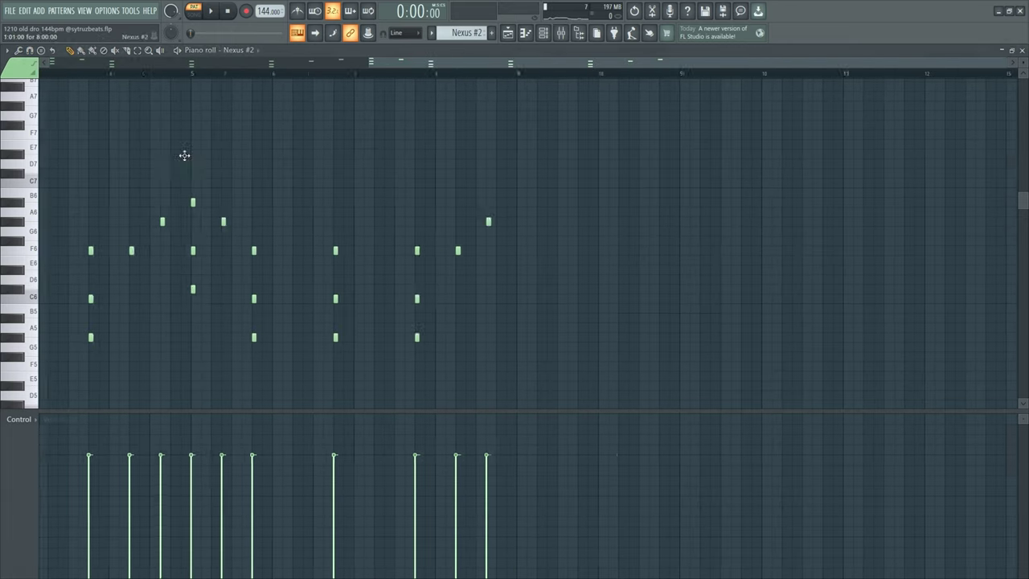
{"action": "scroll", "coordinate": [184, 153], "scroll_direction": "up", "scroll_amount": 2}
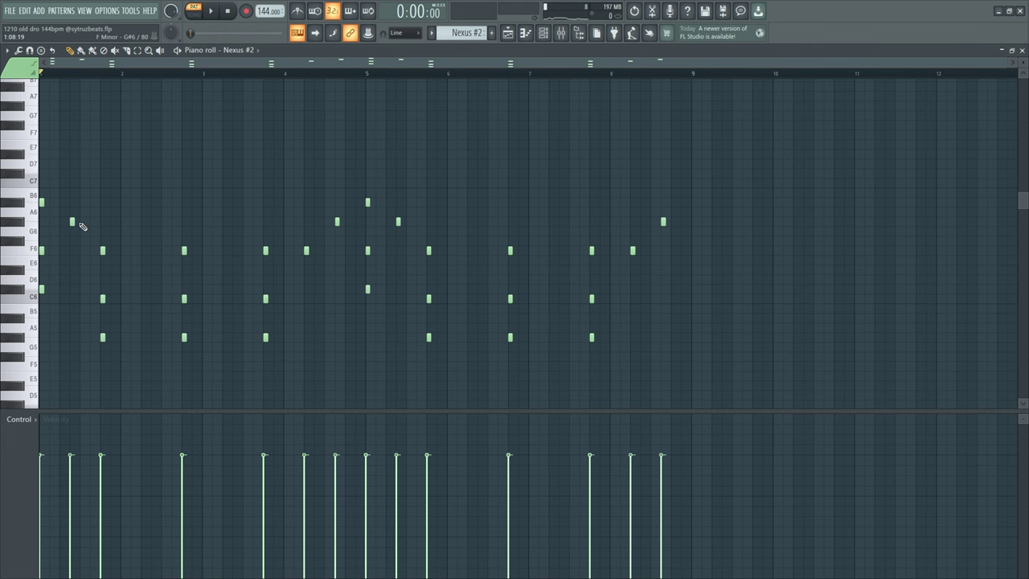
{"action": "key", "text": "F6"}
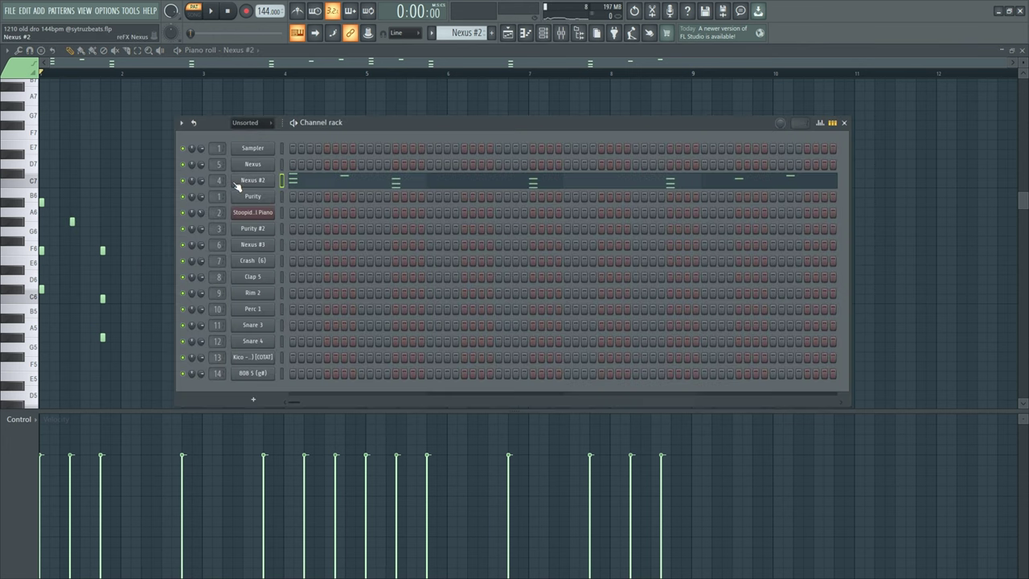
{"action": "left_click", "coordinate": [236, 183]}
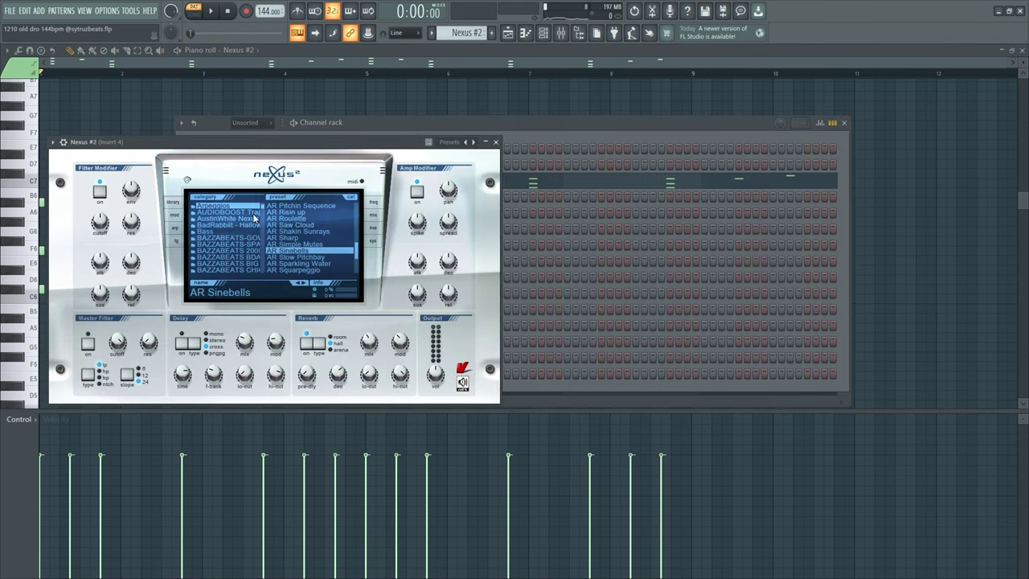
{"action": "left_click", "coordinate": [497, 143]}
{"action": "key", "text": "F6"}
- Reopen the Nexus pattern from the arrangement for comparison, then return to the playlist
{"action": "left_click", "coordinate": [515, 40]}
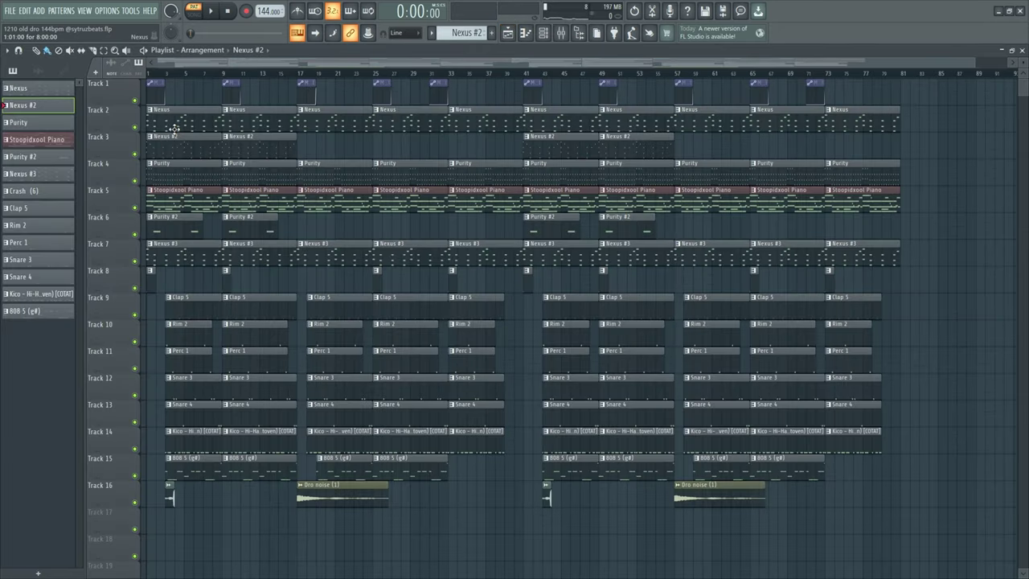
{"action": "double_click", "coordinate": [173, 128]}
{"action": "left_click", "coordinate": [507, 34]}
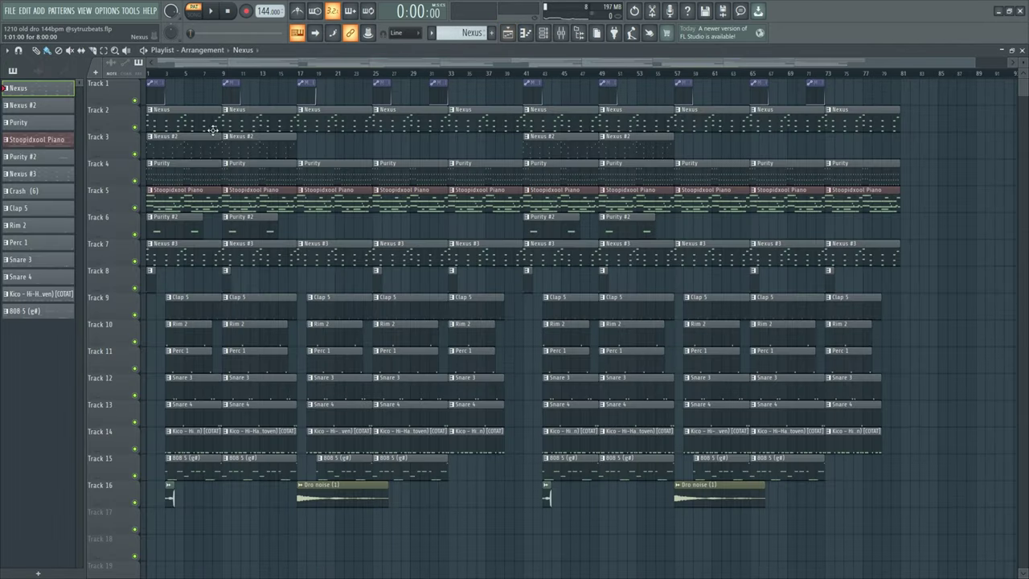
- Open the Nexus #2 pattern, select all its notes and play it back, then stop
{"action": "double_click", "coordinate": [178, 152]}
{"action": "left_click_drag", "start_coordinate": [701, 130], "coordinate": [9, 402]}
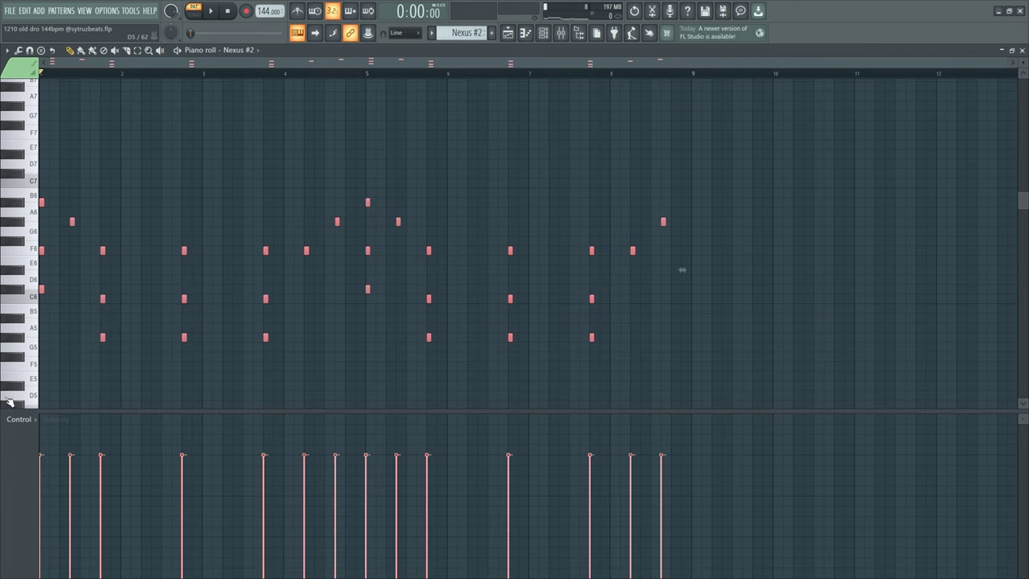
{"action": "key", "text": "space"}
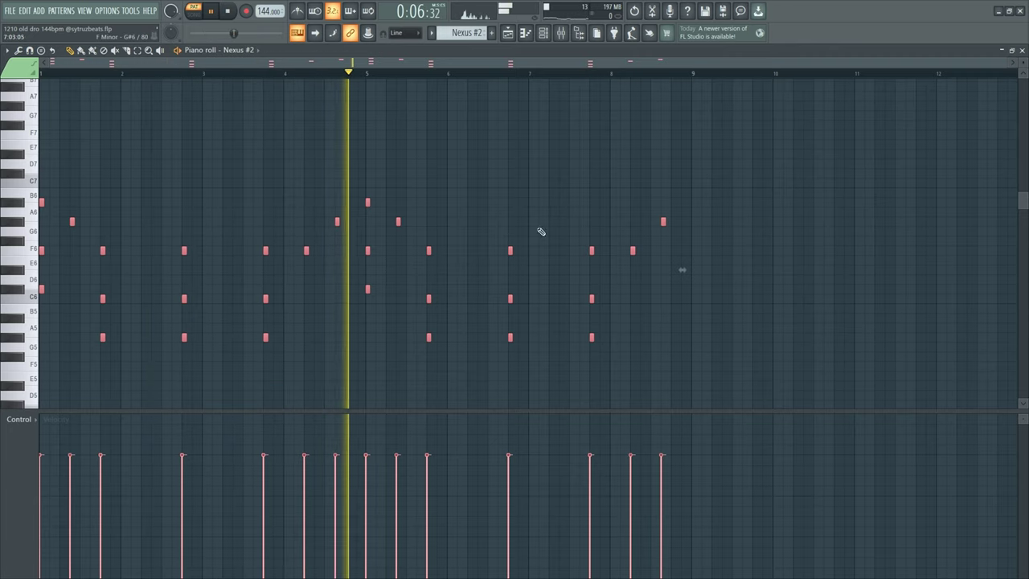
{"action": "key", "text": "space"}
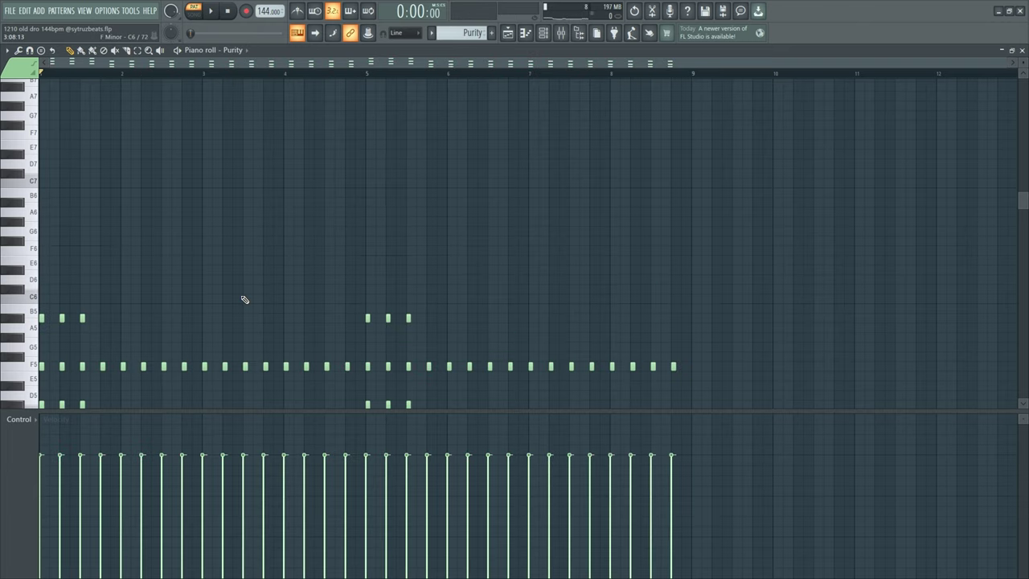
- View the Purity channel's instrument preset, then close the instrument and the channel rack
{"action": "scroll", "coordinate": [244, 299], "scroll_direction": "down", "scroll_amount": 4}
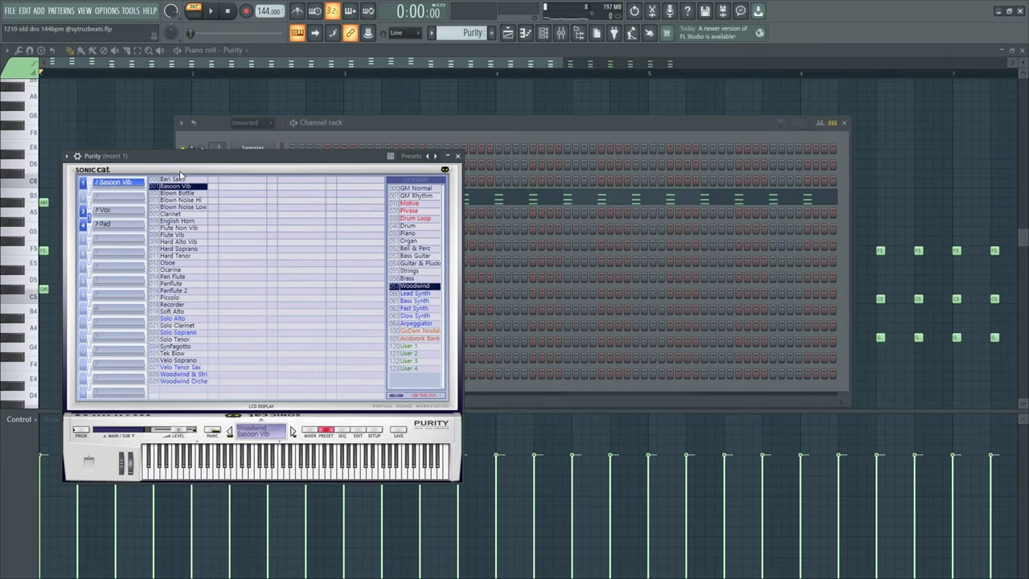
{"action": "left_click", "coordinate": [457, 156]}
{"action": "key", "text": "F6"}
- Select the first three chords of the Purity pattern, play the pattern back, then stop it
{"action": "scroll", "coordinate": [142, 266], "scroll_direction": "down", "scroll_amount": 3}
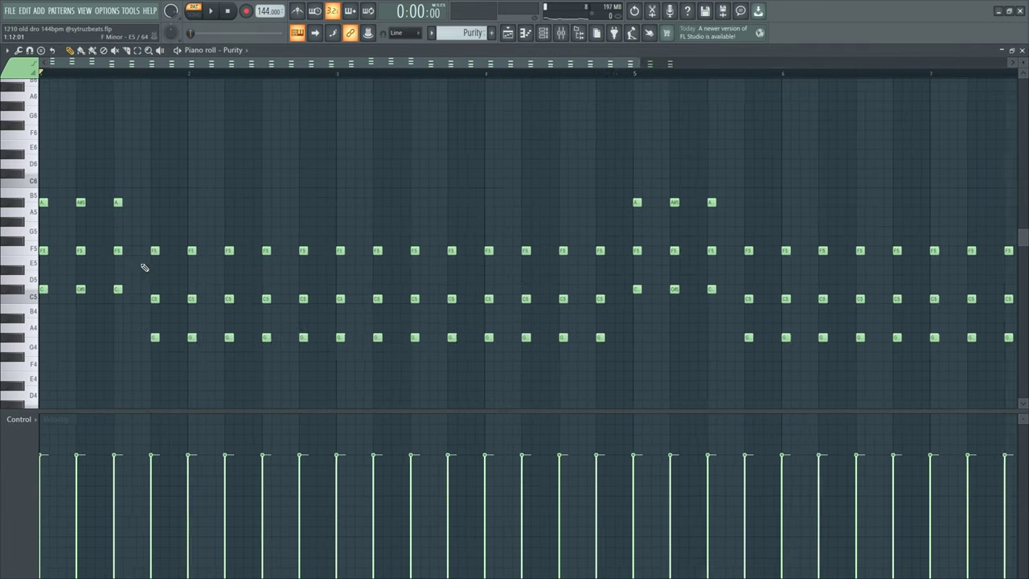
{"action": "scroll", "coordinate": [3, 271], "scroll_direction": "up", "scroll_amount": 4}
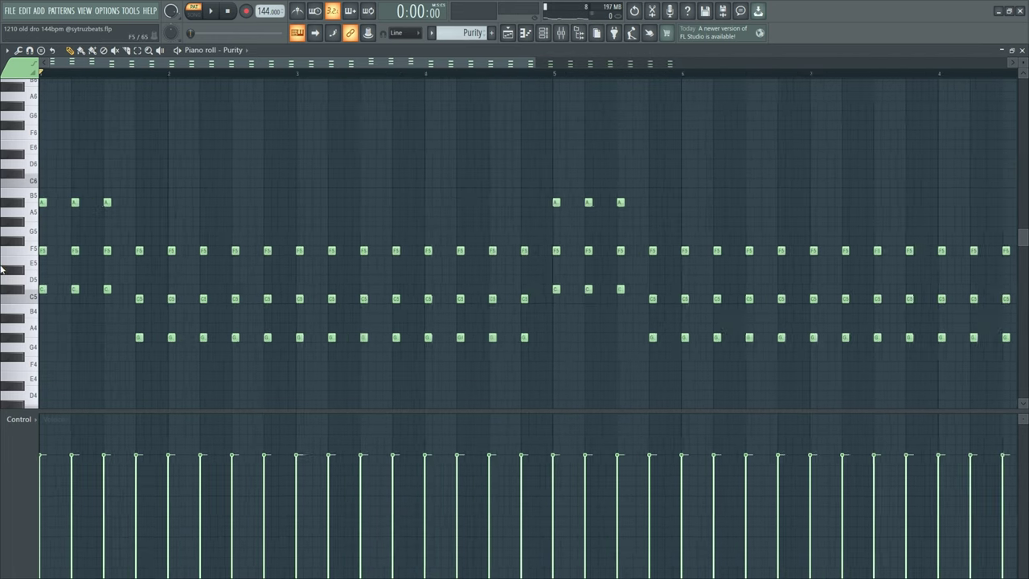
{"action": "left_click_drag", "start_coordinate": [40, 169], "coordinate": [248, 332], "text": "ctrl"}
{"action": "scroll", "coordinate": [66, 319], "scroll_direction": "down", "scroll_amount": 4}
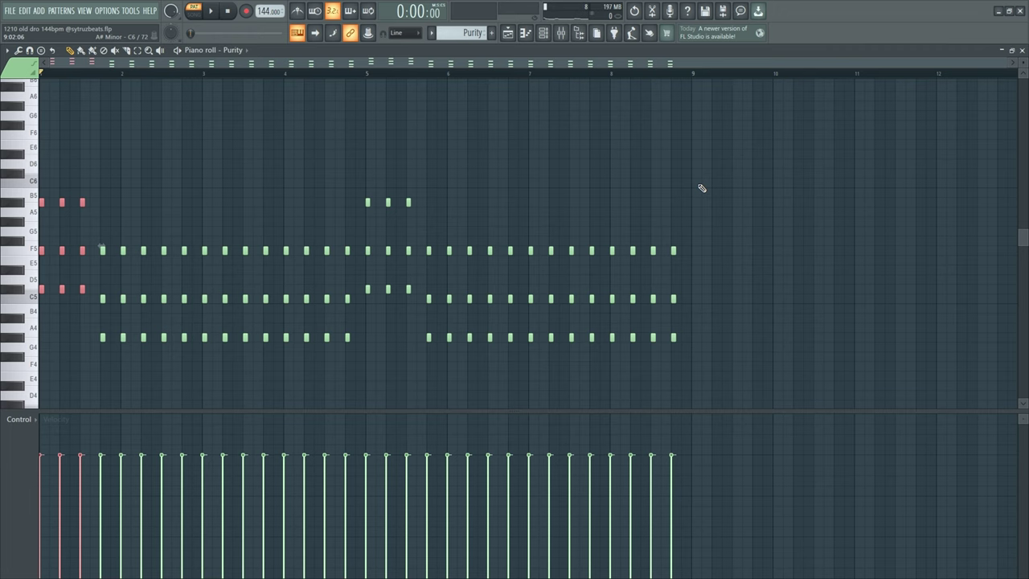
{"action": "key", "text": "space"}
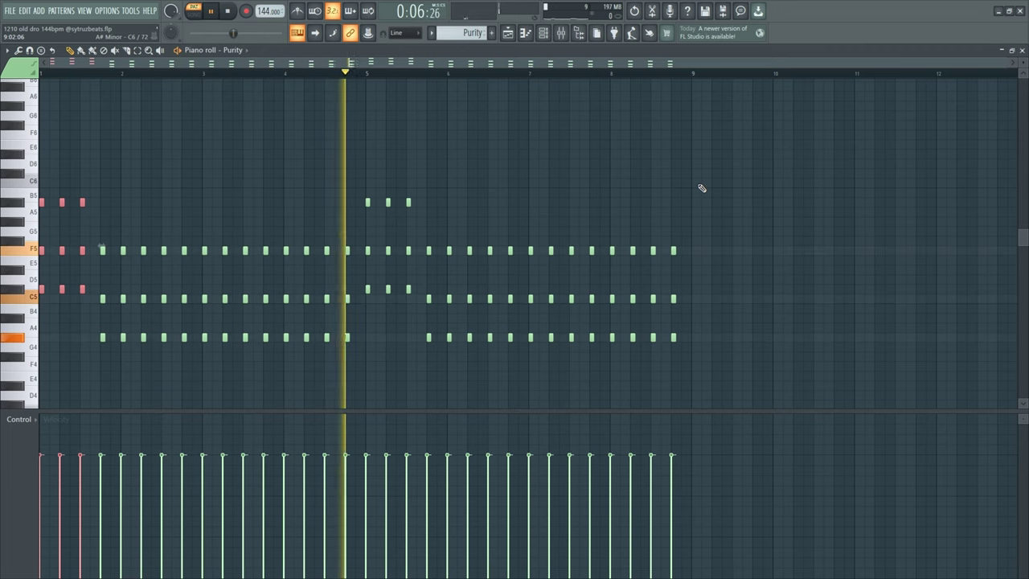
{"action": "key", "text": "space"}
- Select the run of repeated lower chords in the Purity pattern's first half, then the chords of the second half
{"action": "scroll", "coordinate": [4, 280], "scroll_direction": "up", "scroll_amount": 4}
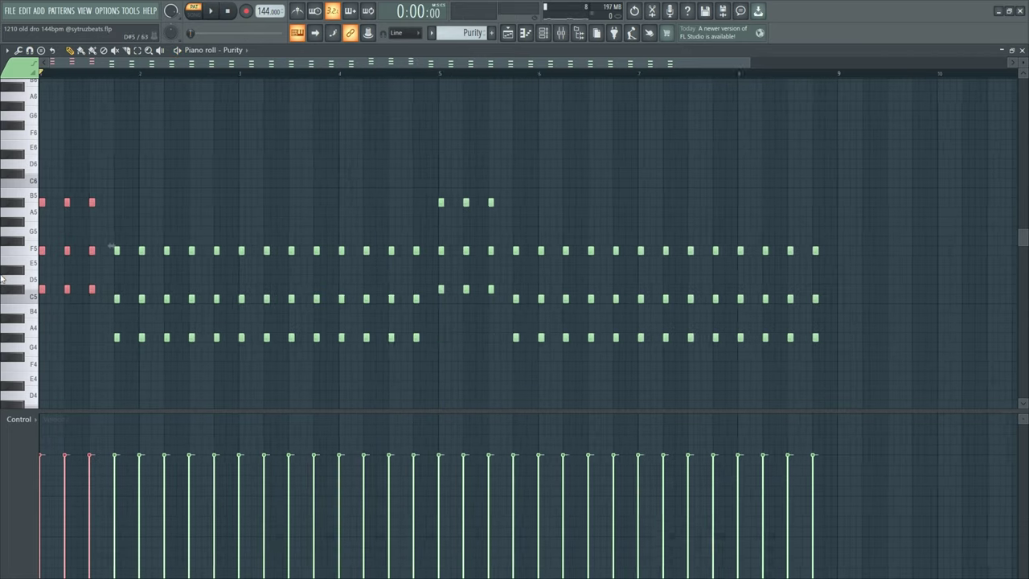
{"action": "left_click_drag", "start_coordinate": [125, 189], "coordinate": [40, 352]}
{"action": "left_click_drag", "start_coordinate": [127, 233], "coordinate": [539, 360]}
{"action": "scroll", "coordinate": [354, 368], "scroll_direction": "down", "scroll_amount": 3}
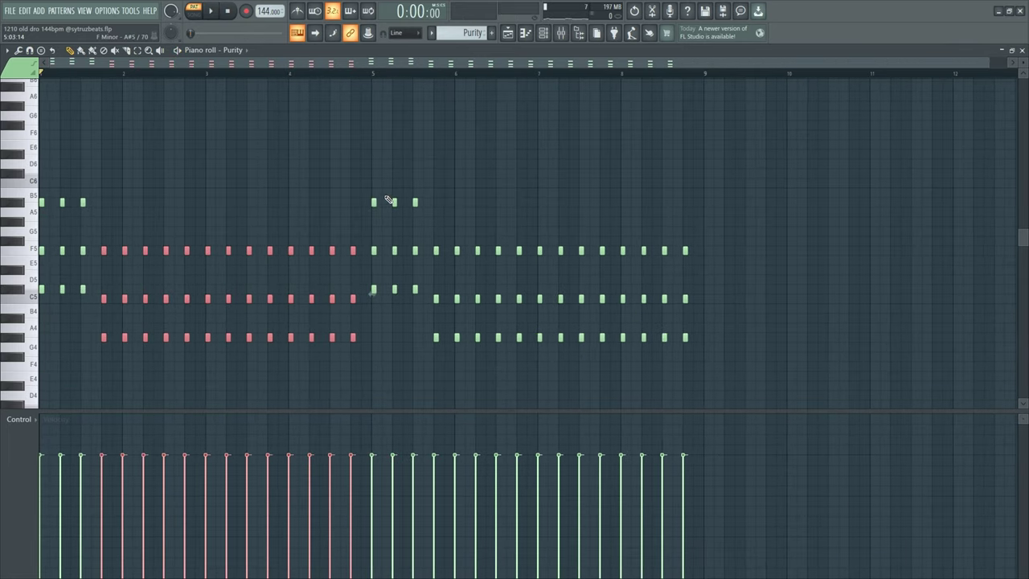
{"action": "left_click_drag", "start_coordinate": [390, 200], "coordinate": [785, 362]}
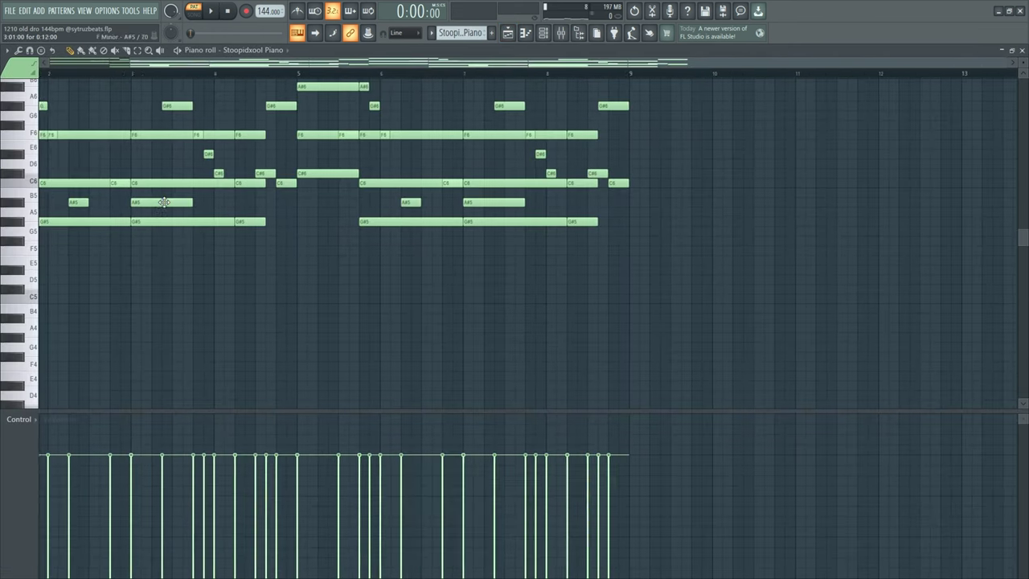
- Select the opening C#6, F6 and A#6 chord in the Stoopidxool Piano pattern
{"action": "scroll", "coordinate": [164, 201], "scroll_direction": "left", "scroll_amount": 2}
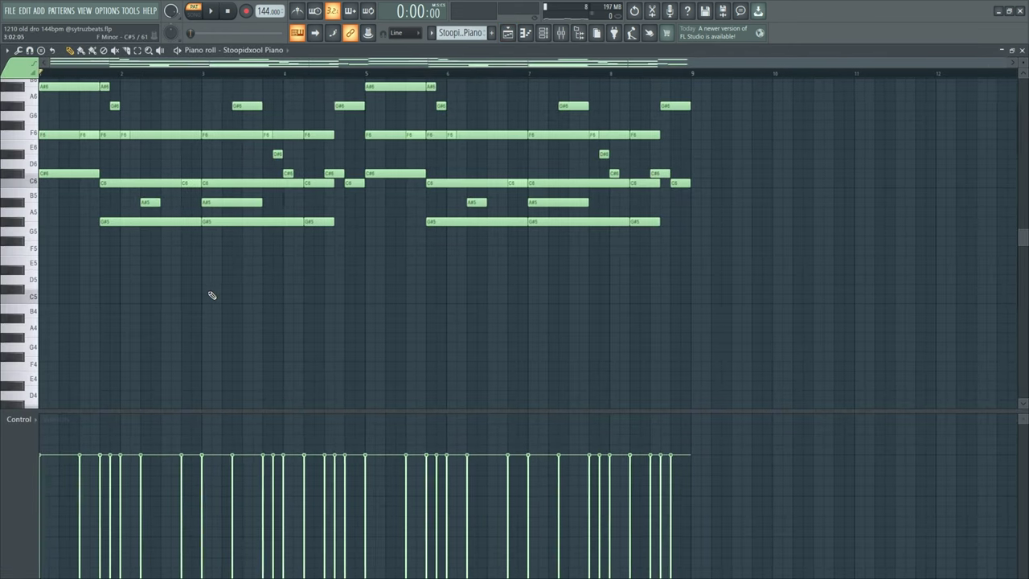
{"action": "scroll", "coordinate": [120, 326], "scroll_direction": "up", "scroll_amount": 3}
{"action": "scroll", "coordinate": [103, 321], "scroll_direction": "up", "scroll_amount": 3}
{"action": "left_click_drag", "start_coordinate": [68, 143], "coordinate": [70, 289]}
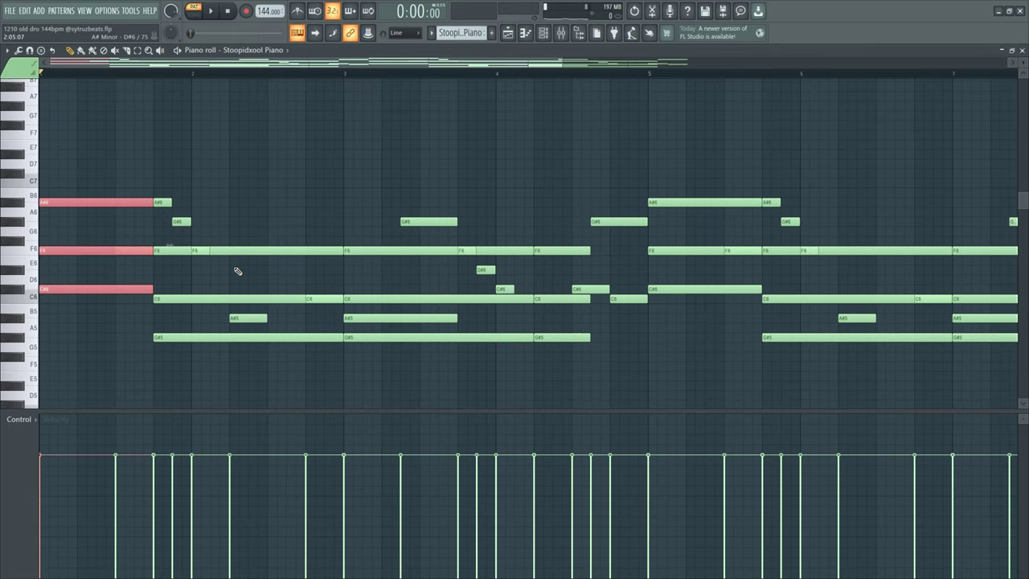
- Clear the chord selection and select the two longer G#6 notes in the piano pattern's first half
{"action": "scroll", "coordinate": [241, 269], "scroll_direction": "down", "scroll_amount": 3}
{"action": "scroll", "coordinate": [61, 264], "scroll_direction": "up", "scroll_amount": 2}
{"action": "left_click", "coordinate": [130, 201]}
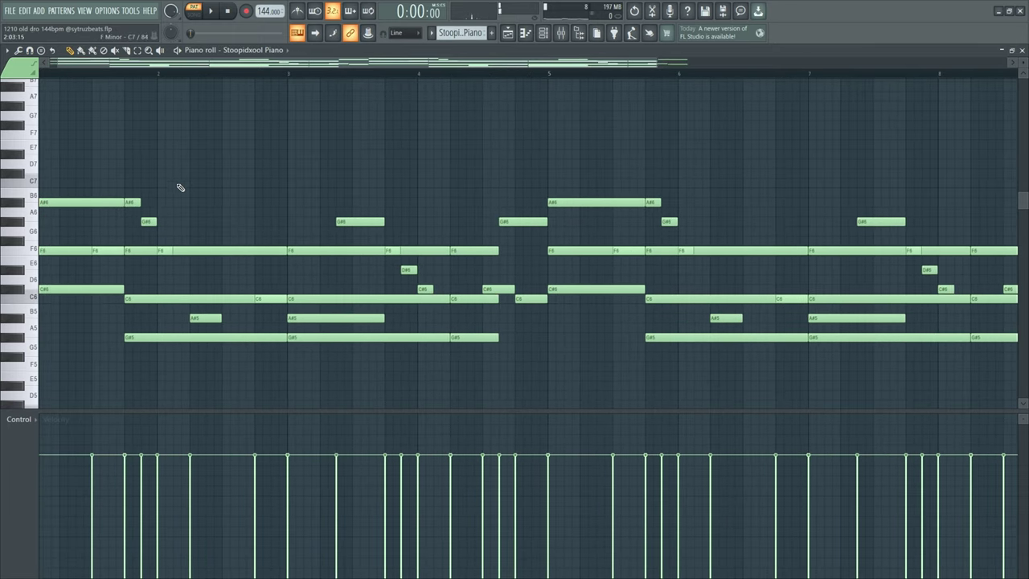
{"action": "scroll", "coordinate": [202, 254], "scroll_direction": "down", "scroll_amount": 3}
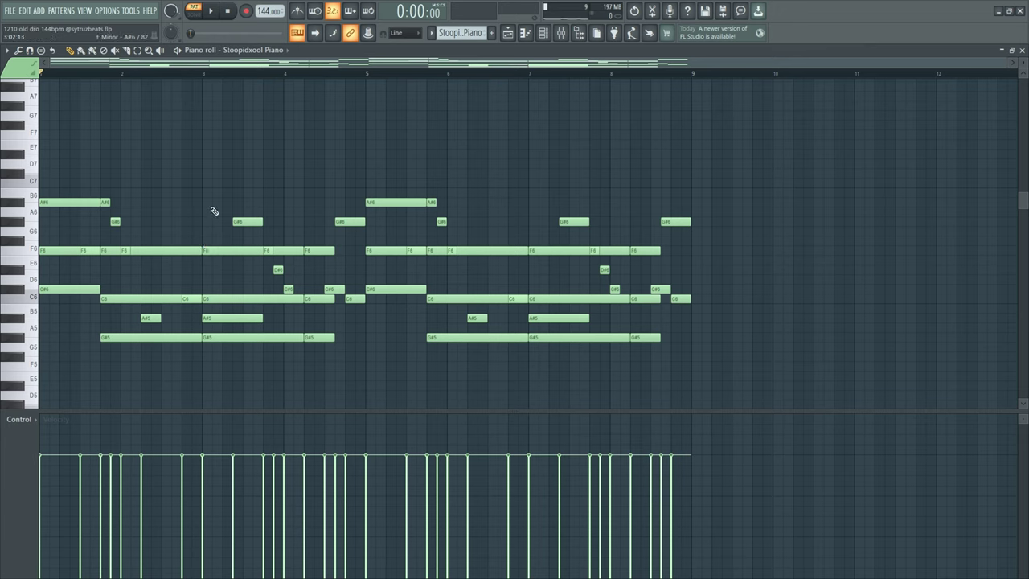
{"action": "left_click_drag", "start_coordinate": [218, 211], "coordinate": [349, 233]}
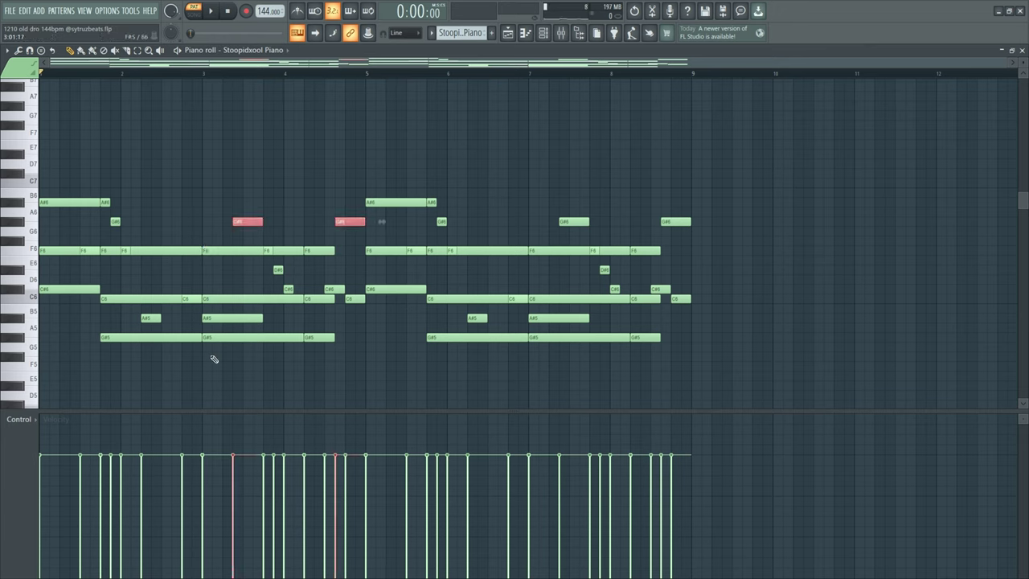
- Play the Stoopidxool Piano pattern and view its instrument preset, then close the instrument and the channel rack
{"action": "key", "text": "space"}
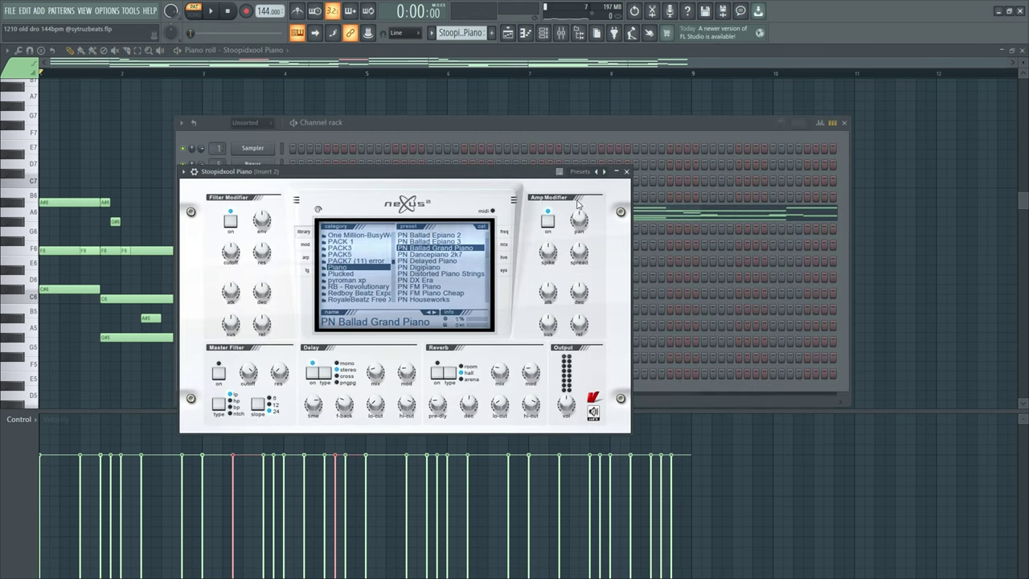
{"action": "left_click", "coordinate": [626, 171]}
{"action": "left_click", "coordinate": [844, 122]}
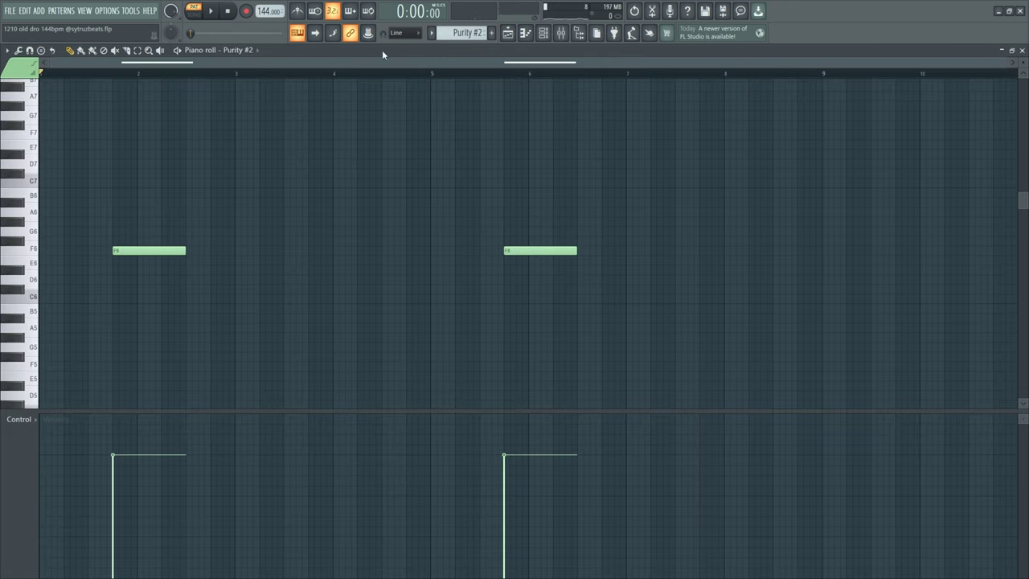
- View the Purity #2 pattern's instrument preset, then close the instrument and the channel rack
{"action": "left_click", "coordinate": [560, 32]}
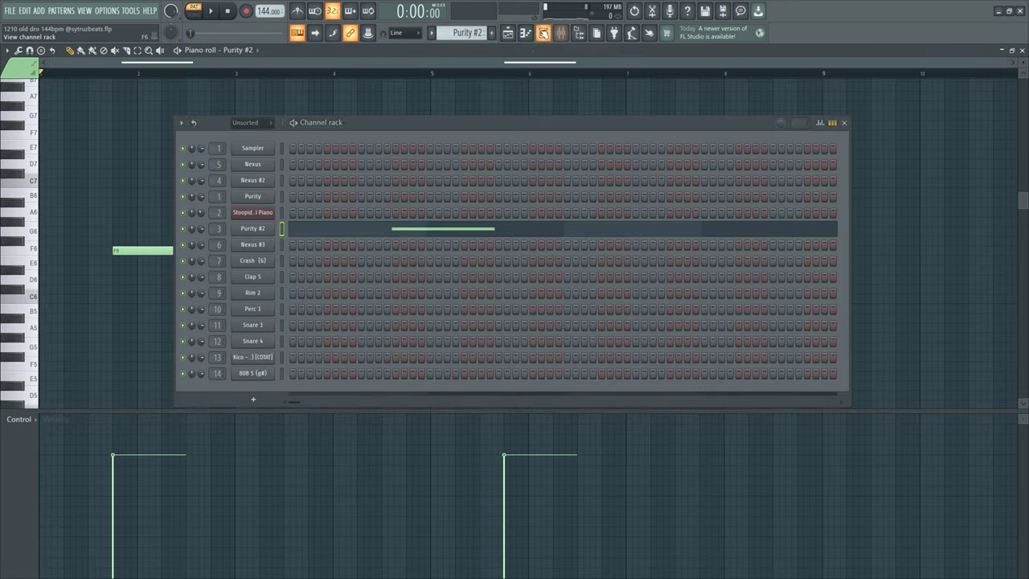
{"action": "left_click", "coordinate": [252, 229]}
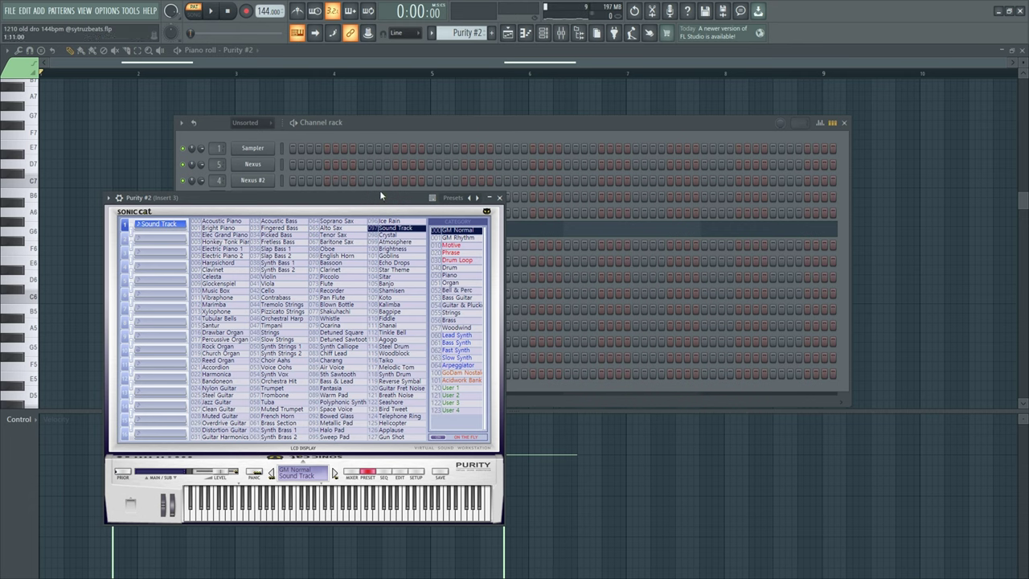
{"action": "left_click", "coordinate": [502, 198]}
{"action": "left_click", "coordinate": [844, 122]}
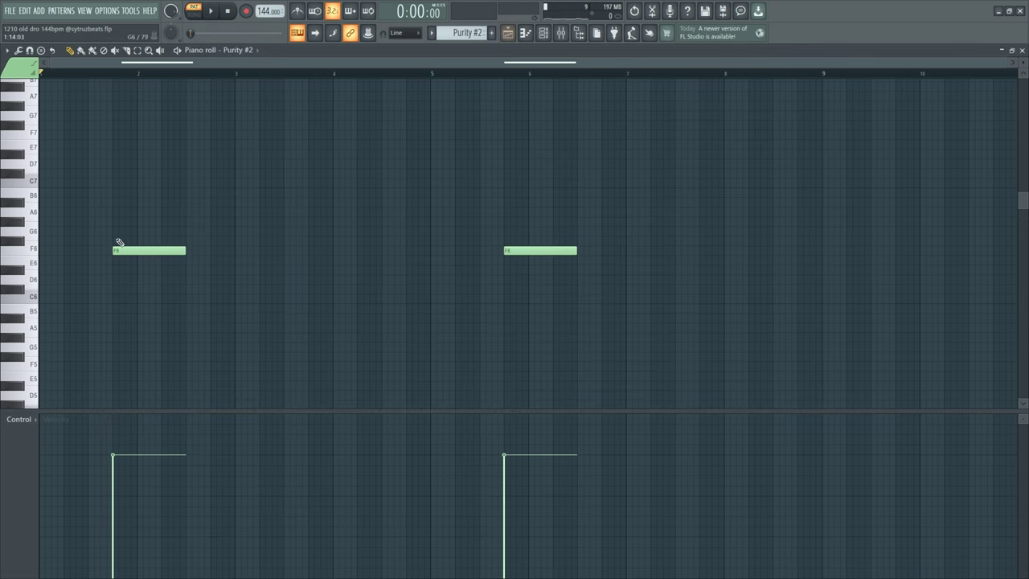
- Select each of the two F6 notes in the Purity #2 pattern in turn and play both
{"action": "left_click_drag", "start_coordinate": [232, 186], "coordinate": [81, 310]}
{"action": "left_click_drag", "start_coordinate": [670, 186], "coordinate": [431, 314]}
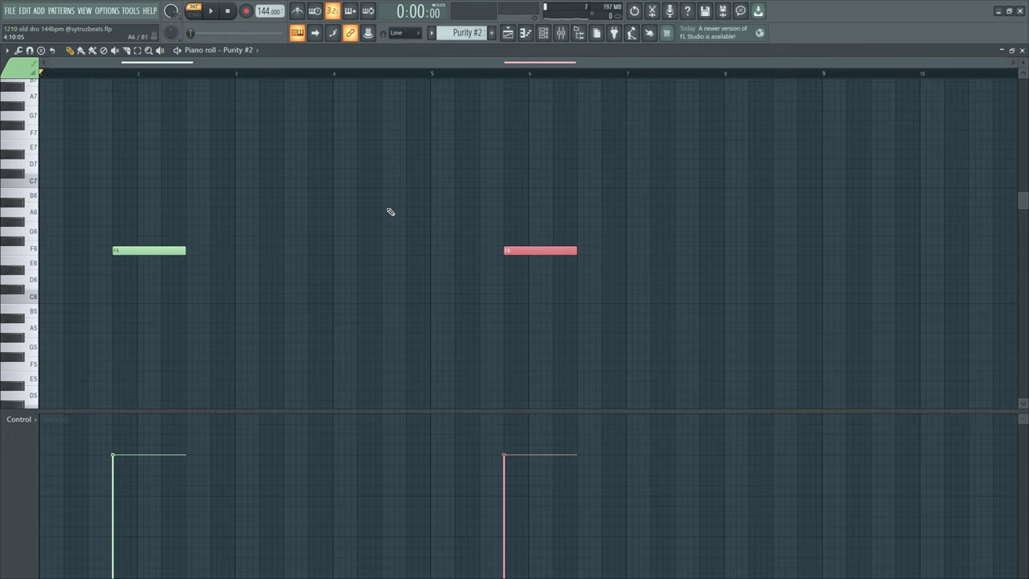
{"action": "left_click_drag", "start_coordinate": [229, 179], "coordinate": [75, 314]}
{"action": "key", "text": "space"}
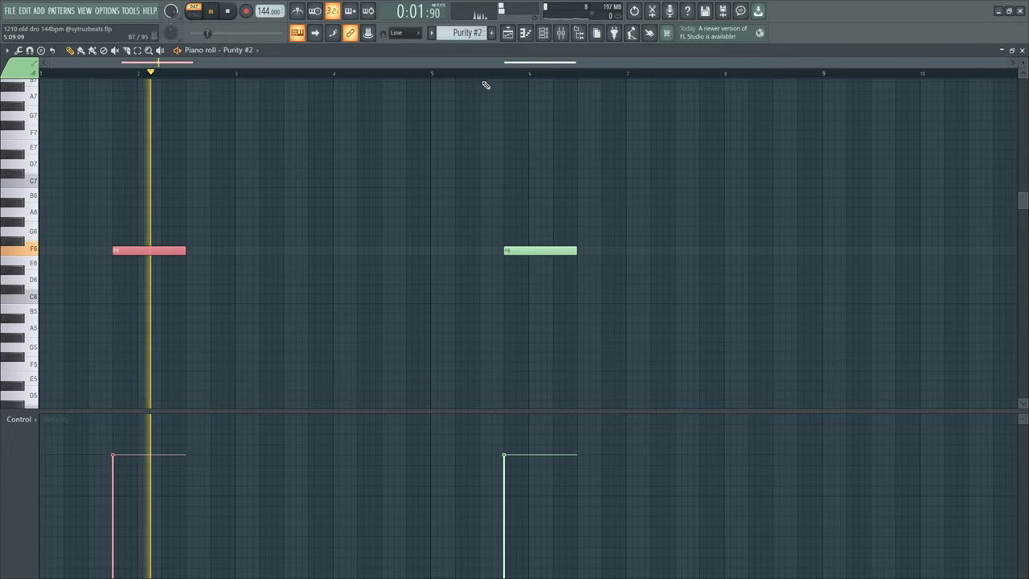
{"action": "left_click", "coordinate": [488, 72]}
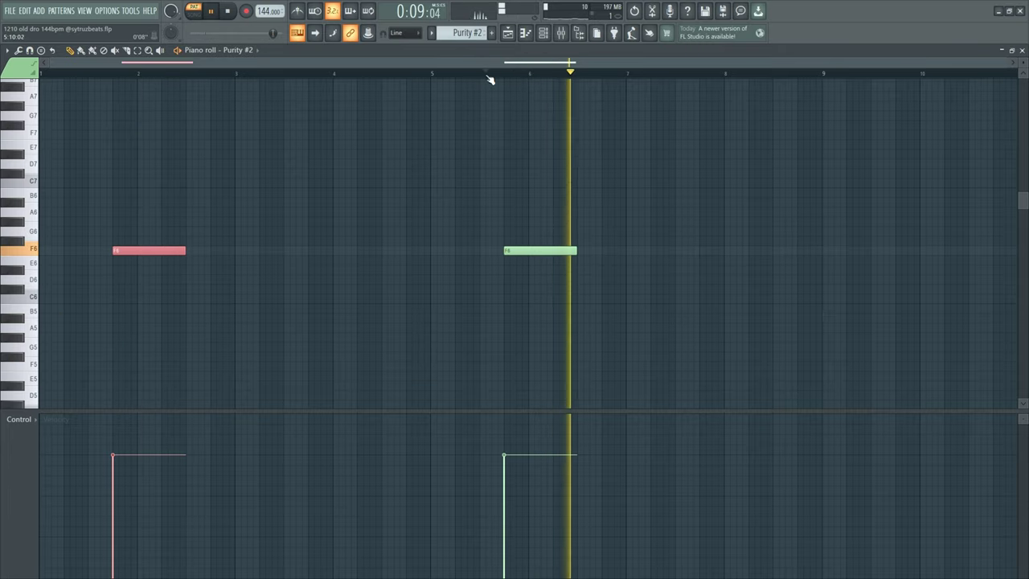
{"action": "key", "text": "space"}
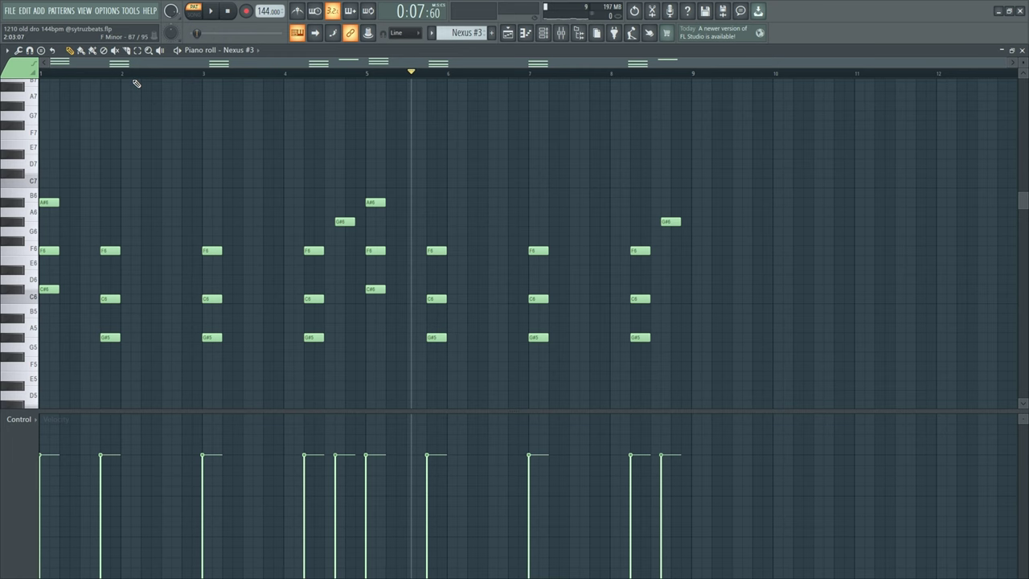
- Delete the stray B7 note from the Nexus #3 pattern and select all remaining notes
{"action": "left_click_drag", "start_coordinate": [136, 83], "coordinate": [88, 85]}
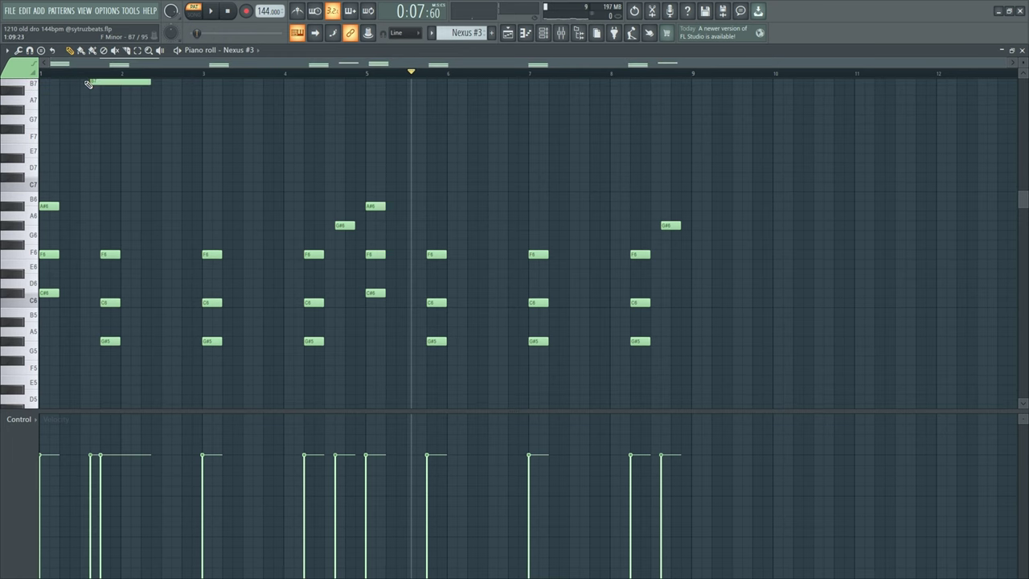
{"action": "right_click", "coordinate": [103, 80]}
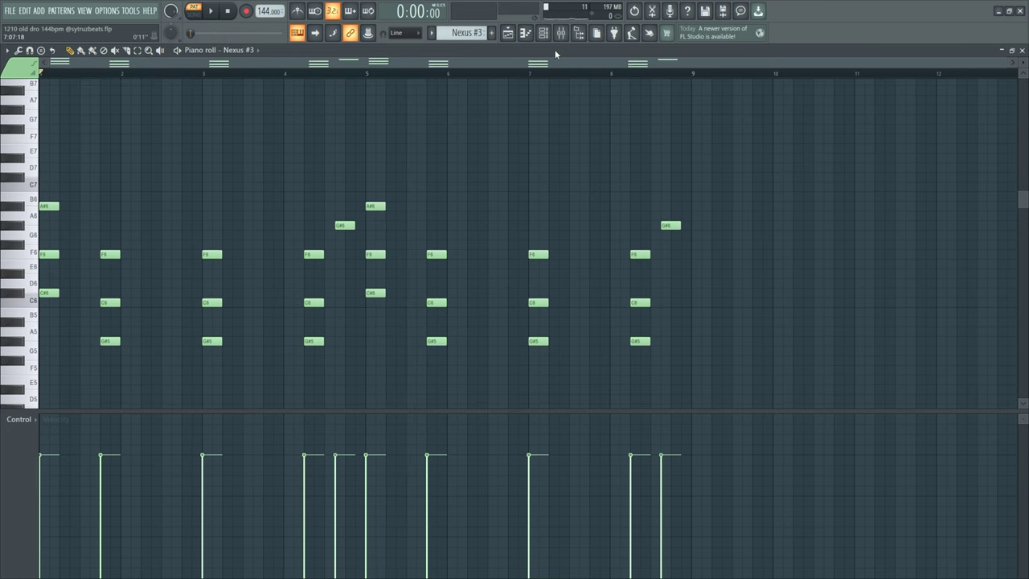
{"action": "key", "text": "ctrl+a"}
{"action": "scroll", "coordinate": [696, 232], "scroll_direction": "down", "scroll_amount": 3}
- View the Nexus #3 instrument preset, close its windows and play the pattern
{"action": "key", "text": "F6"}
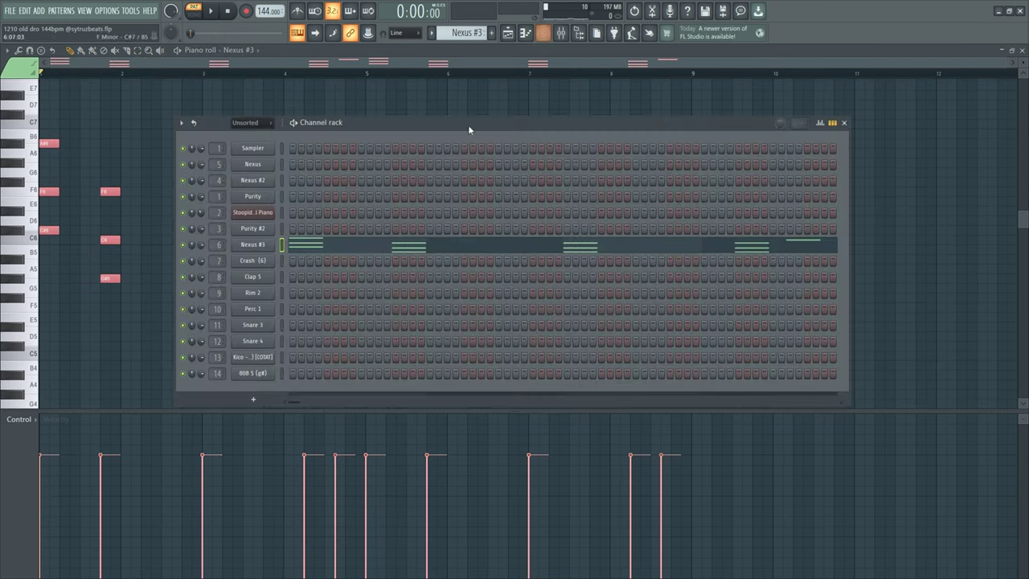
{"action": "left_click", "coordinate": [245, 246]}
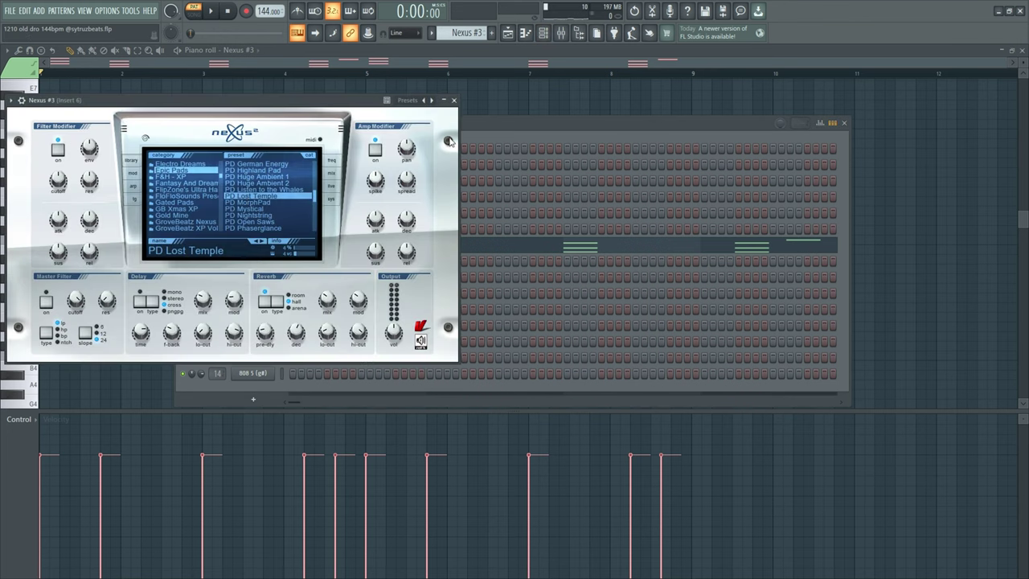
{"action": "left_click", "coordinate": [453, 100]}
{"action": "left_click", "coordinate": [843, 123]}
{"action": "key", "text": "space"}
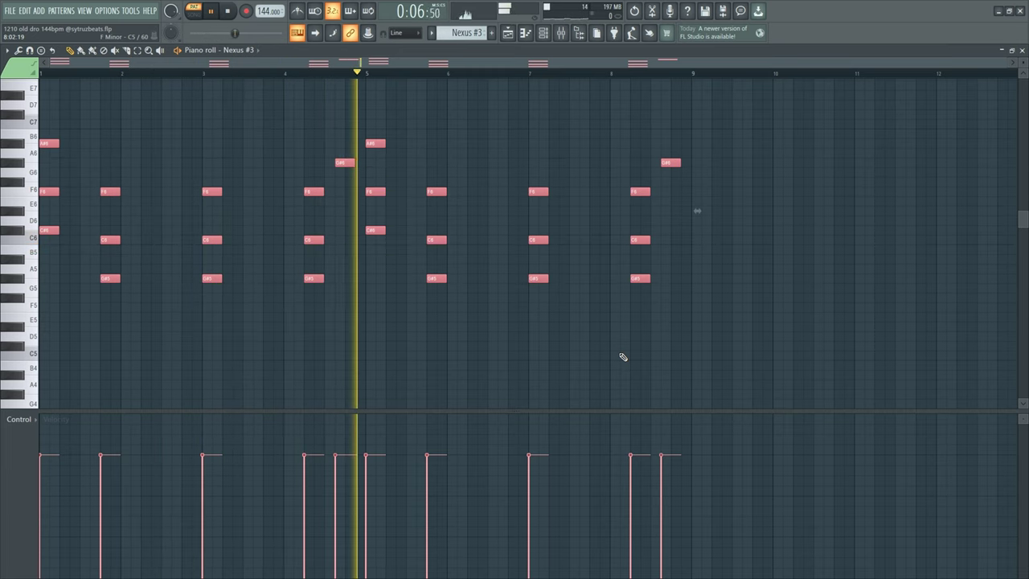
{"action": "key", "text": "space"}
- Select only the notes in the first half of the Nexus #3 pattern
{"action": "scroll", "coordinate": [270, 282], "scroll_direction": "up", "scroll_amount": 3}
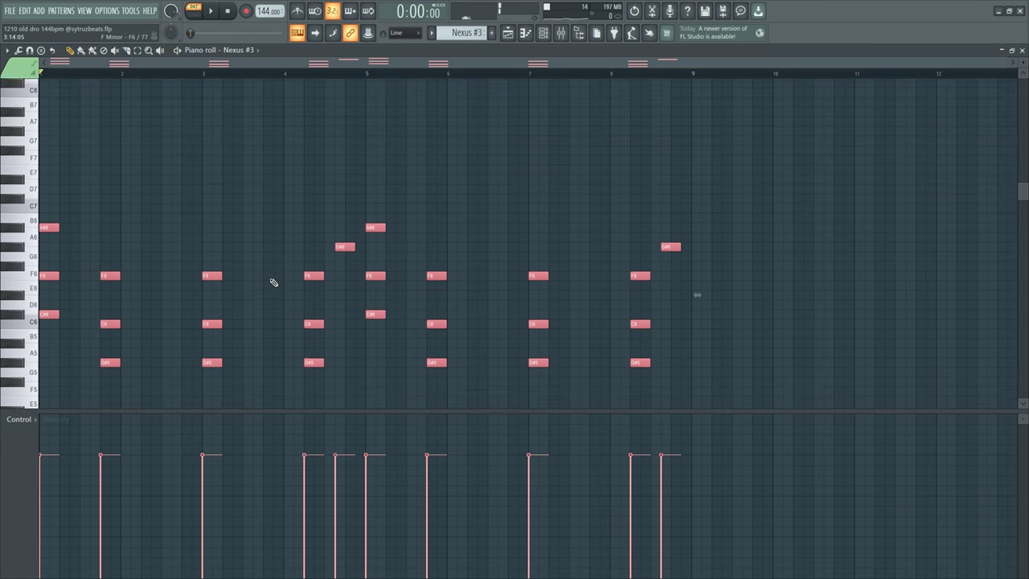
{"action": "scroll", "coordinate": [276, 280], "scroll_direction": "down", "scroll_amount": 2}
{"action": "left_click_drag", "start_coordinate": [350, 136], "coordinate": [4, 350]}
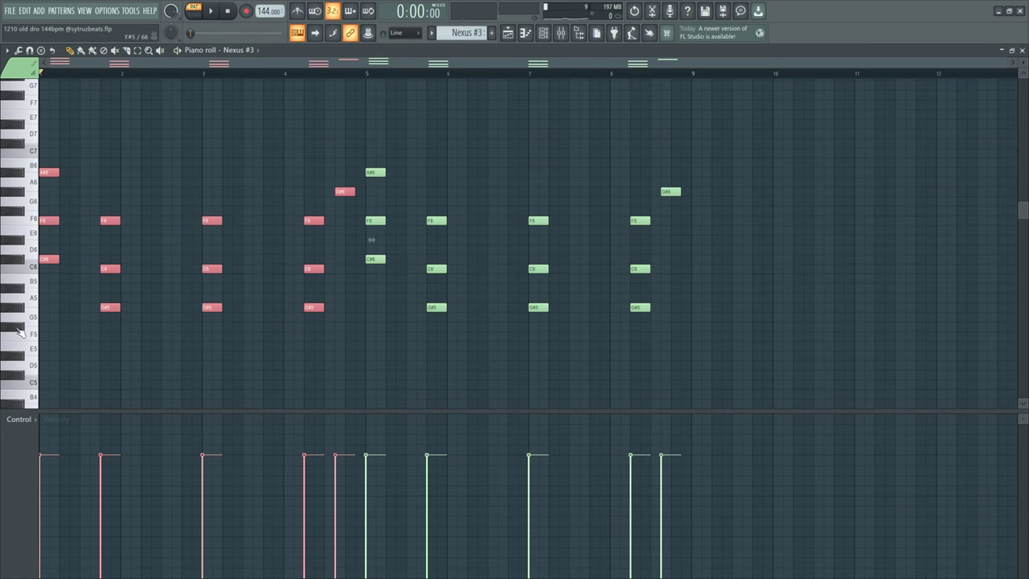
- Select the opening C#6, F6 and A#6 chord in Nexus #3, then the pattern's first four chords together
{"action": "scroll", "coordinate": [1, 321], "scroll_direction": "up", "scroll_amount": 2}
{"action": "left_click_drag", "start_coordinate": [84, 140], "coordinate": [1, 310]}
{"action": "scroll", "coordinate": [2, 308], "scroll_direction": "up", "scroll_amount": 2}
{"action": "scroll", "coordinate": [1, 310], "scroll_direction": "down", "scroll_amount": 3}
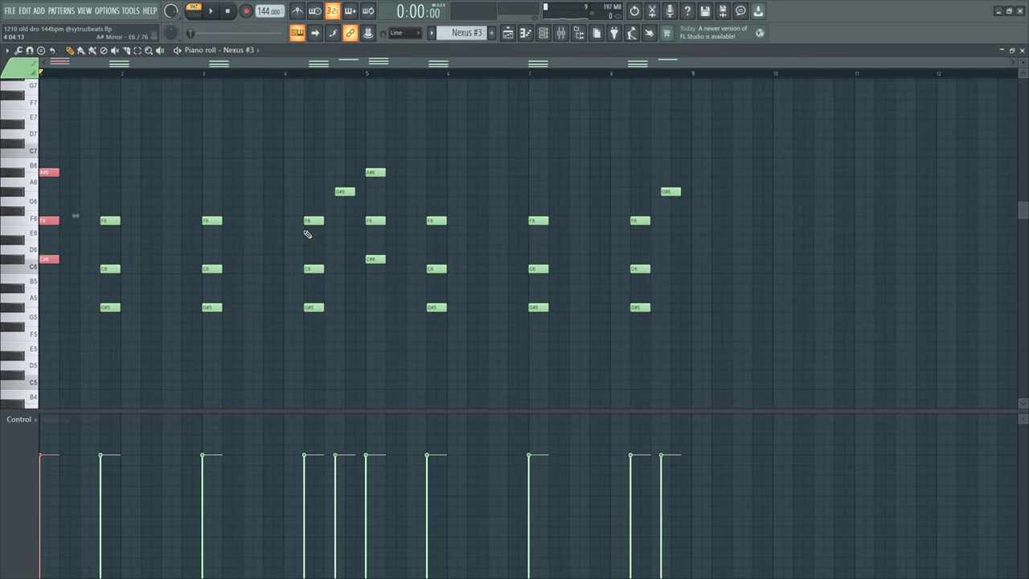
{"action": "left_click_drag", "start_coordinate": [327, 160], "coordinate": [30, 301]}
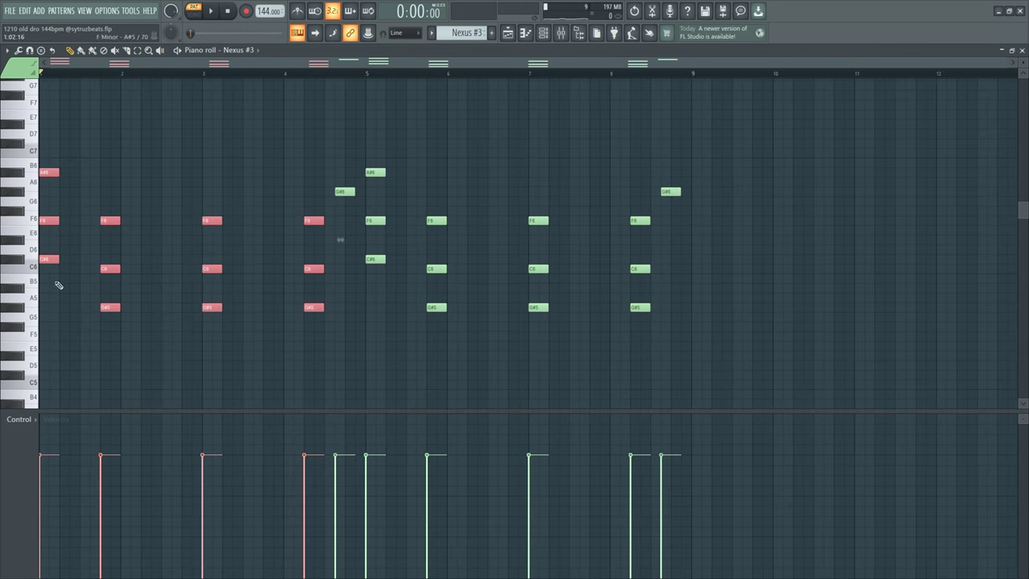
- Solo the Nexus #3 track in the playlist and enable the other melody tracks, 2 through 6
{"action": "key", "text": "F5"}
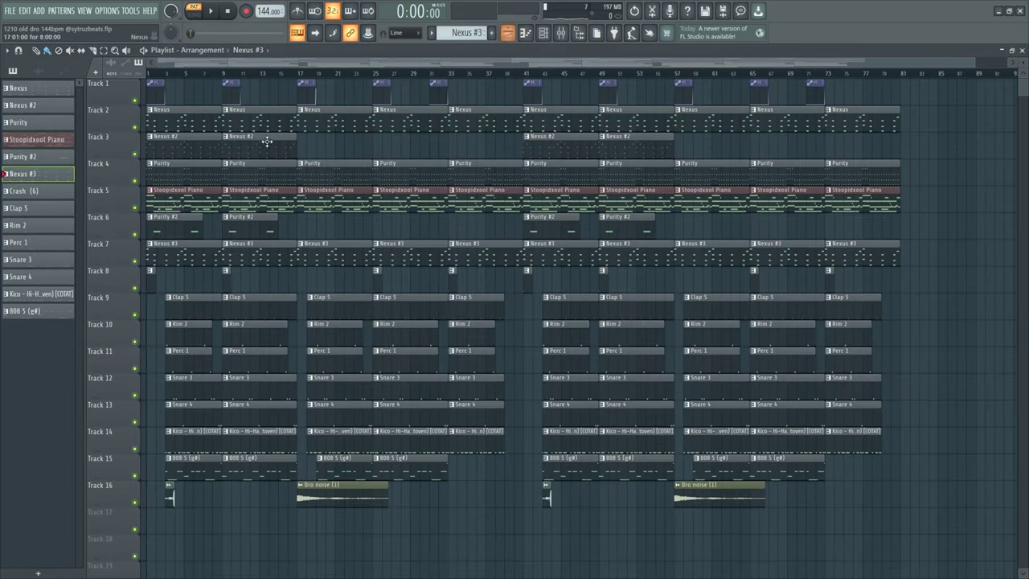
{"action": "right_click", "coordinate": [134, 261]}
{"action": "left_click", "coordinate": [135, 234]}
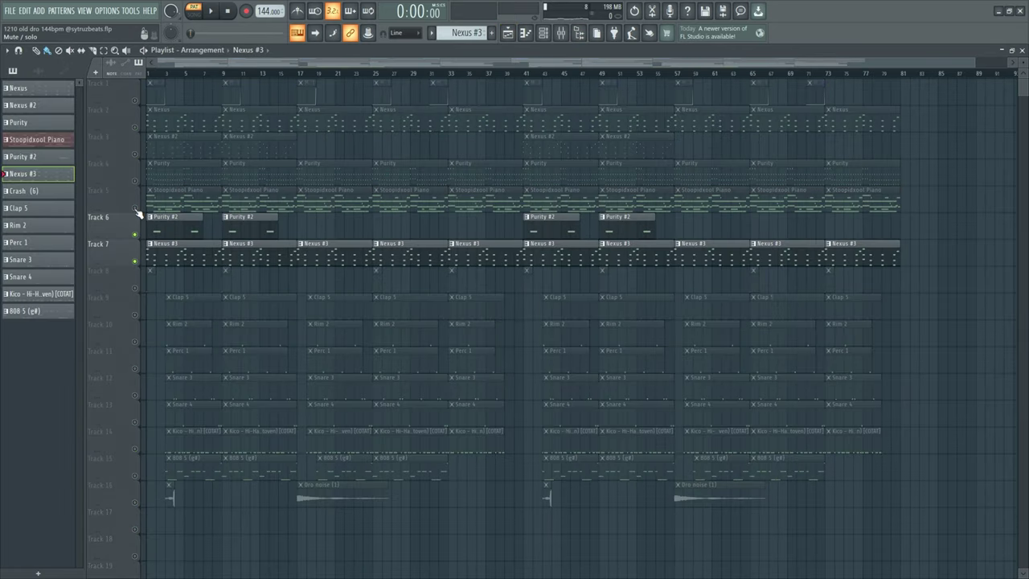
{"action": "left_click", "coordinate": [135, 207]}
{"action": "left_click", "coordinate": [135, 181]}
{"action": "left_click", "coordinate": [135, 154]}
{"action": "left_click_drag", "start_coordinate": [134, 141], "coordinate": [138, 133]}
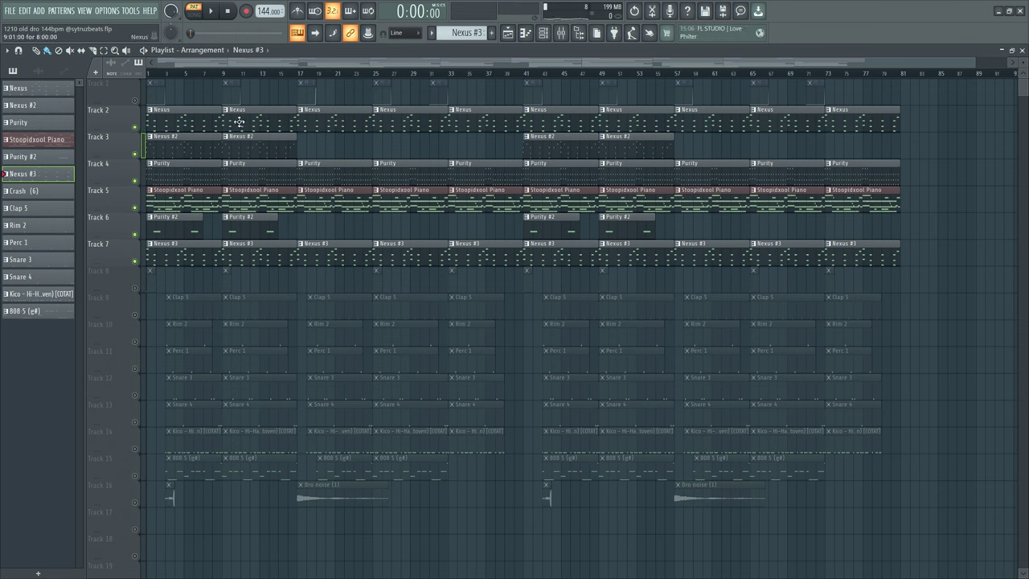
- Play the melody tracks together from the start of the arrangement, then unmute every playlist track
{"action": "key", "text": "space"}
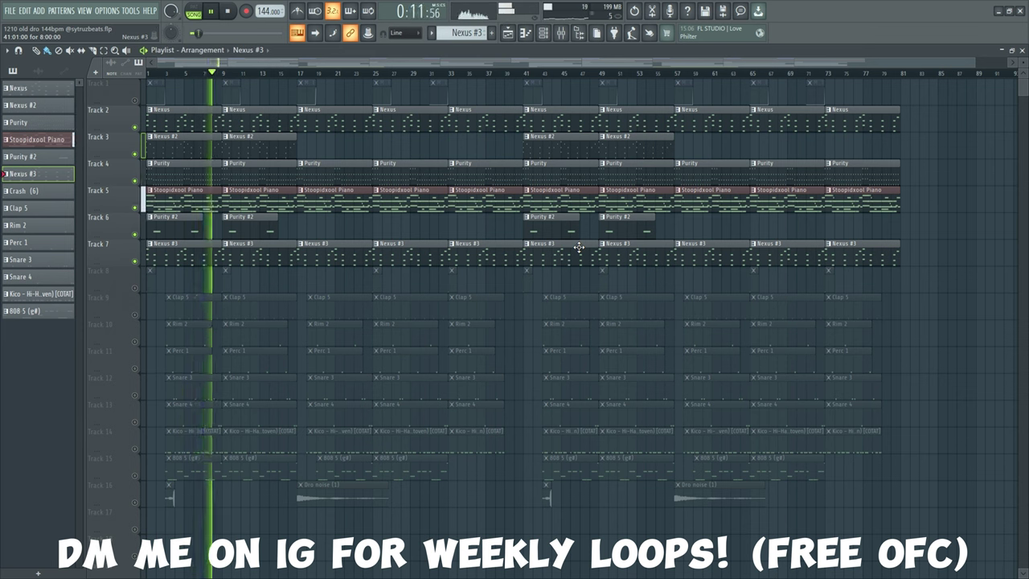
{"action": "key", "text": "space"}
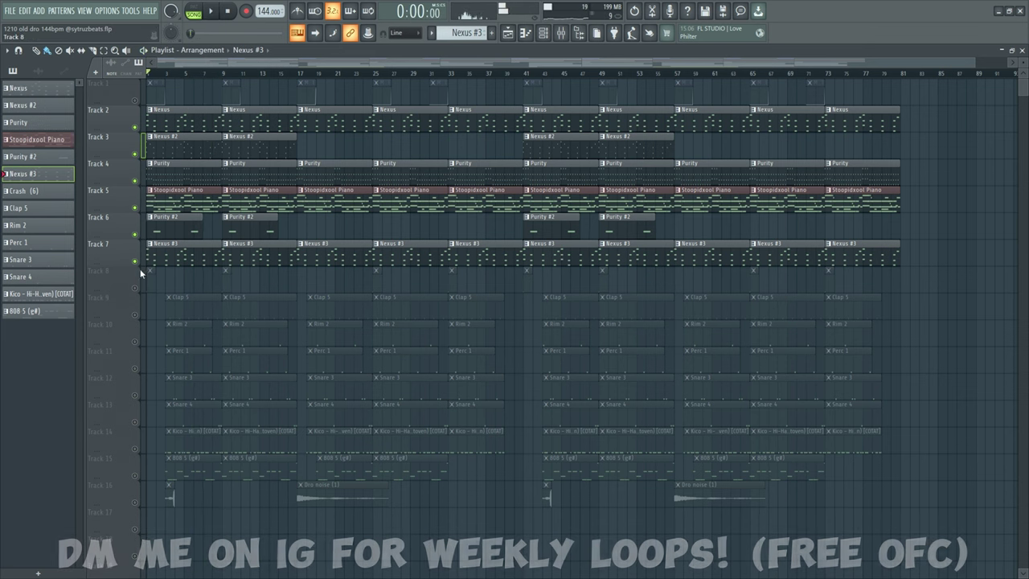
{"action": "right_click", "coordinate": [135, 262]}
{"action": "right_click", "coordinate": [135, 262]}
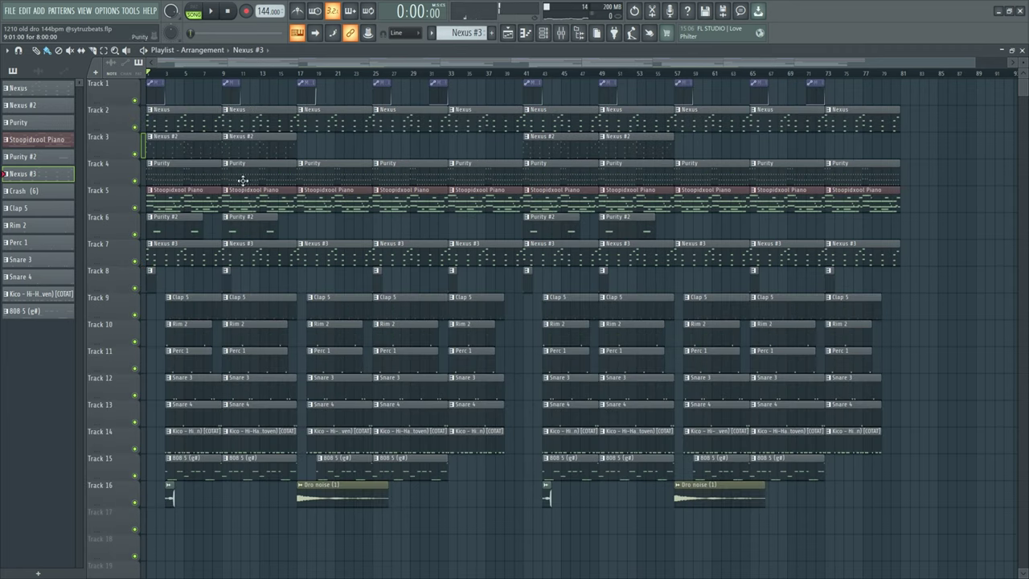
- Select the second block of melody clips in the playlist and set playback to start at bar 9
{"action": "left_click_drag", "start_coordinate": [256, 118], "coordinate": [242, 252]}
{"action": "left_click", "coordinate": [226, 74]}
{"action": "scroll", "coordinate": [224, 298], "scroll_direction": "down", "scroll_amount": 2}
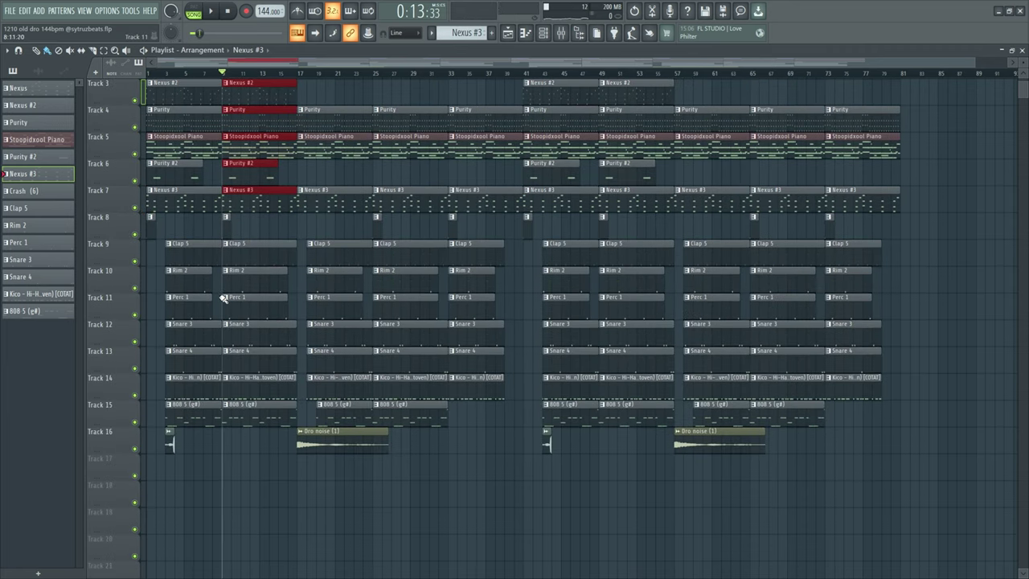
- Solo the drum and 808 tracks, 9 through 15, and play them from bar 9
{"action": "left_click", "coordinate": [135, 261], "text": "ctrl"}
{"action": "left_click", "coordinate": [137, 290]}
{"action": "left_click", "coordinate": [137, 315]}
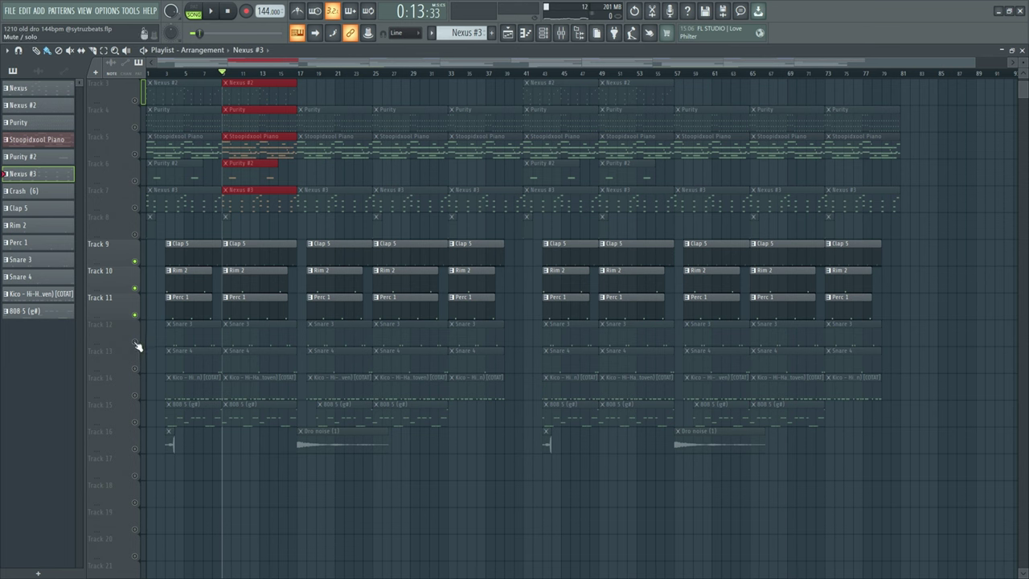
{"action": "left_click", "coordinate": [137, 341]}
{"action": "left_click", "coordinate": [136, 368]}
{"action": "left_click", "coordinate": [136, 394]}
{"action": "left_click", "coordinate": [137, 422]}
{"action": "key", "text": "space"}
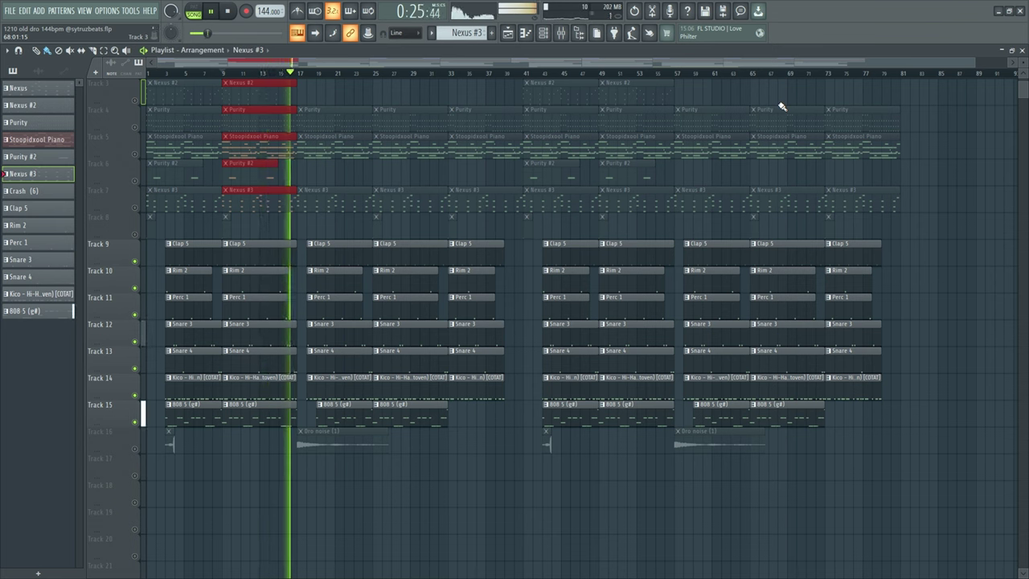
- Stop playback, open the 808 pattern's notes and select the lower C#5 and G#4 notes
{"action": "double_click", "coordinate": [280, 423]}
{"action": "key", "text": "space"}
{"action": "scroll", "coordinate": [401, 313], "scroll_direction": "down", "scroll_amount": 3}
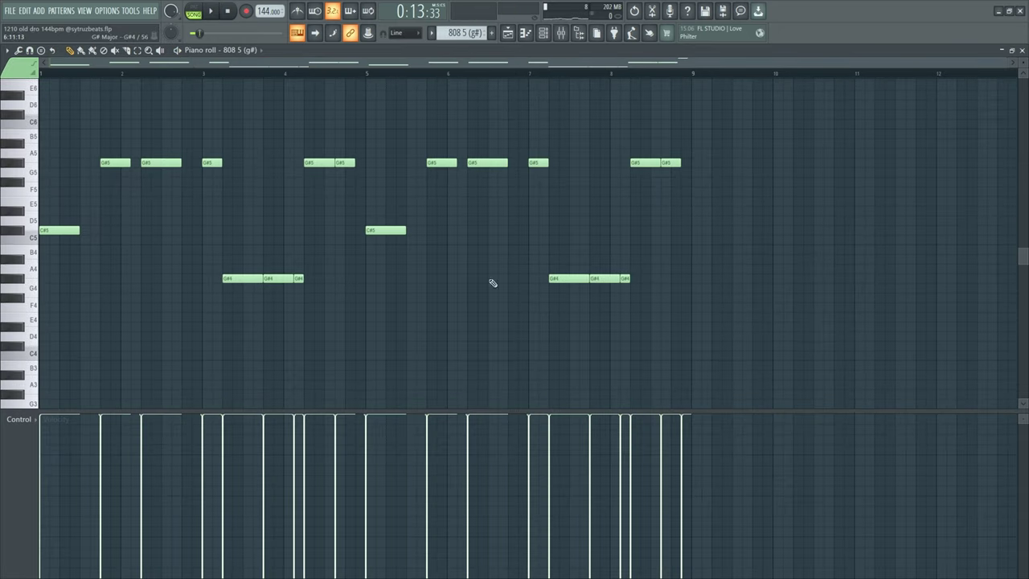
{"action": "scroll", "coordinate": [22, 333], "scroll_direction": "up", "scroll_amount": 2}
{"action": "left_click_drag", "start_coordinate": [786, 235], "coordinate": [39, 389]}
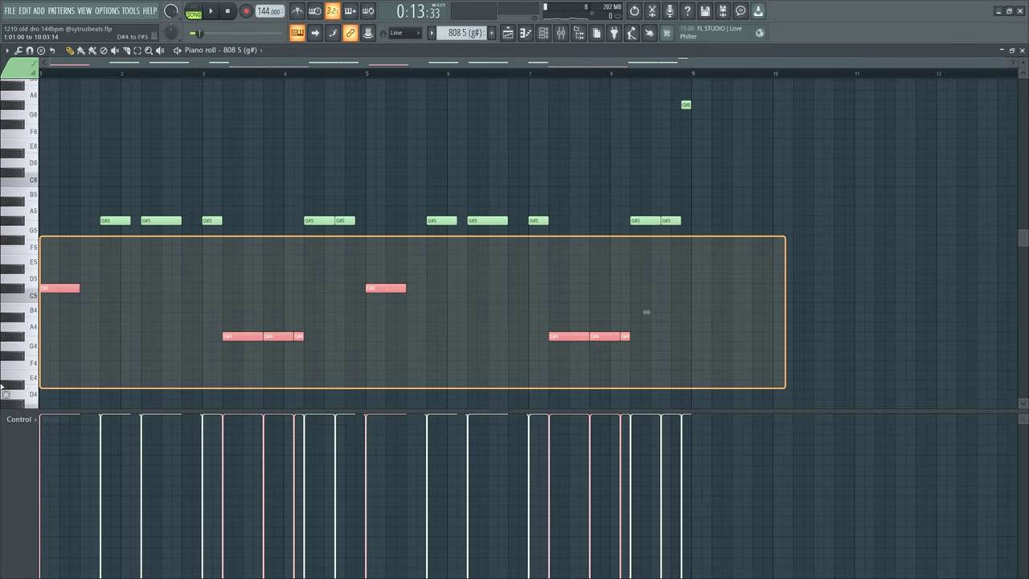
{"action": "left_click_drag", "start_coordinate": [726, 267], "coordinate": [21, 369]}
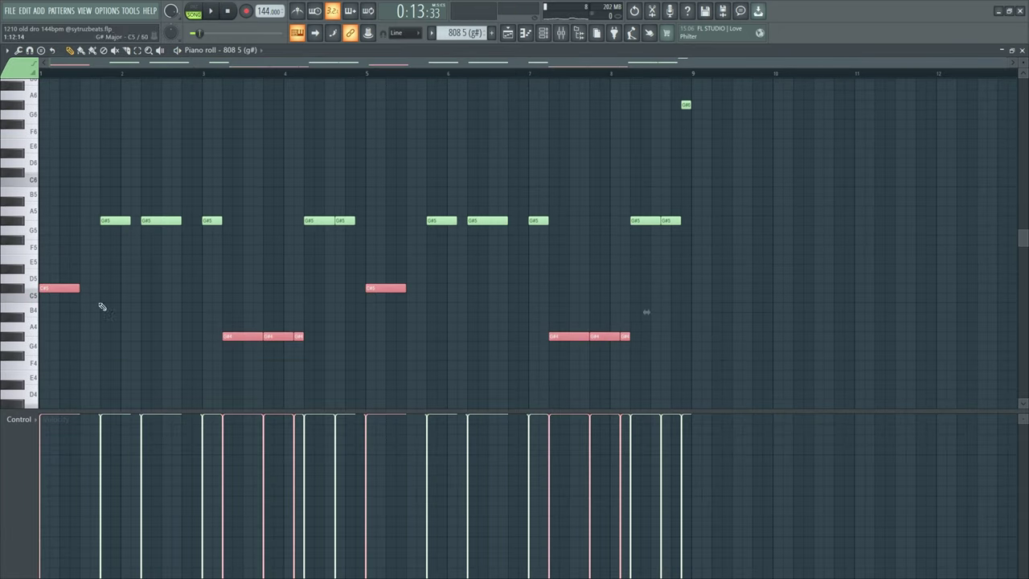
- Select the first three G#5 notes of the 808 pattern, lower them one octave to G#4 and raise them back
{"action": "left_click_drag", "start_coordinate": [92, 278], "coordinate": [46, 303]}
{"action": "scroll", "coordinate": [234, 304], "scroll_direction": "down", "scroll_amount": 1}
{"action": "left_click_drag", "start_coordinate": [80, 157], "coordinate": [237, 205]}
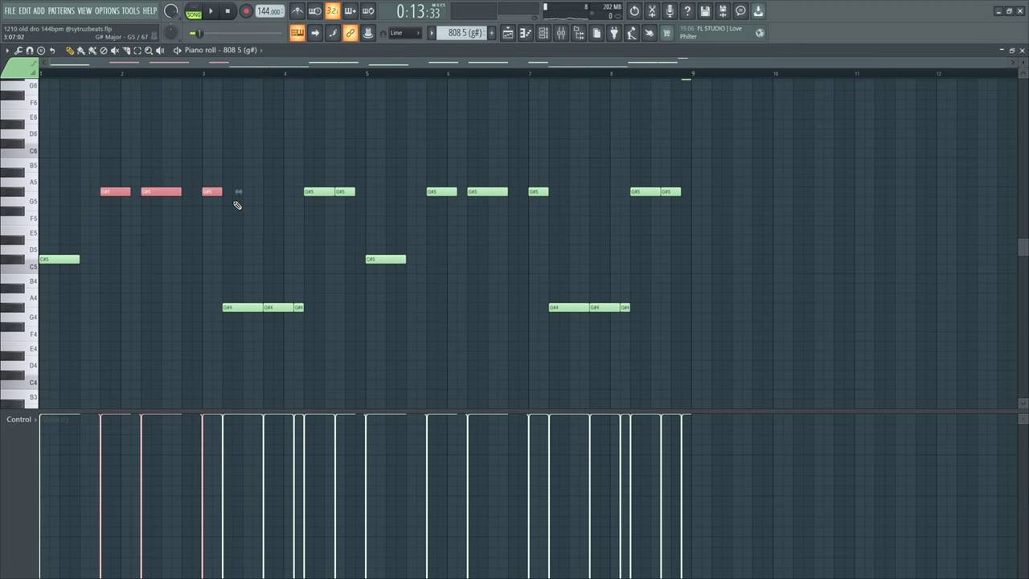
{"action": "key", "text": "ctrl+Down"}
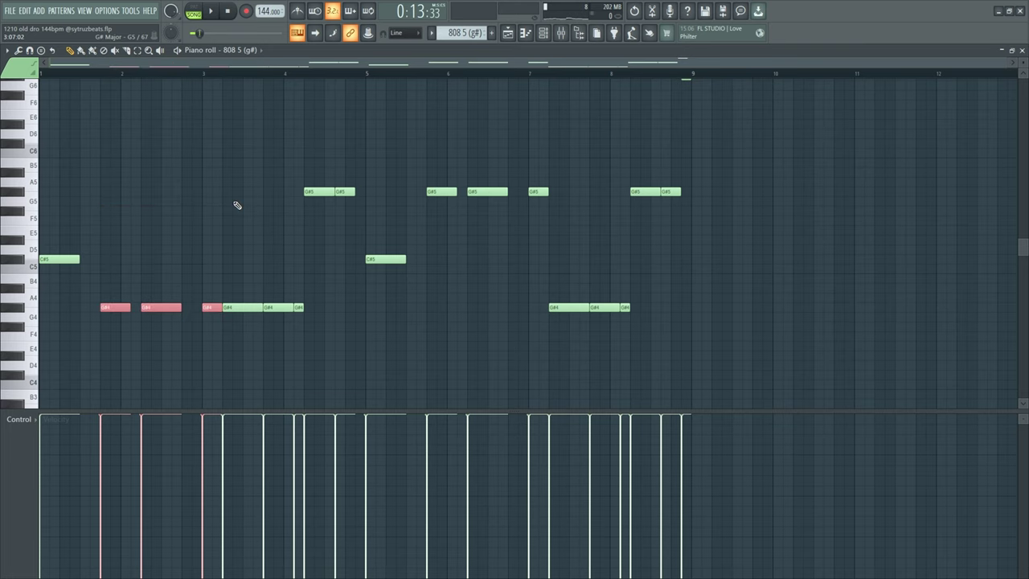
{"action": "key", "text": "ctrl+Up"}
- Select the three low G#4 notes after bar 3 in the 808 pattern and play the glide from G#5 into them
{"action": "left_click_drag", "start_coordinate": [216, 294], "coordinate": [344, 328]}
{"action": "scroll", "coordinate": [159, 231], "scroll_direction": "up", "scroll_amount": 3}
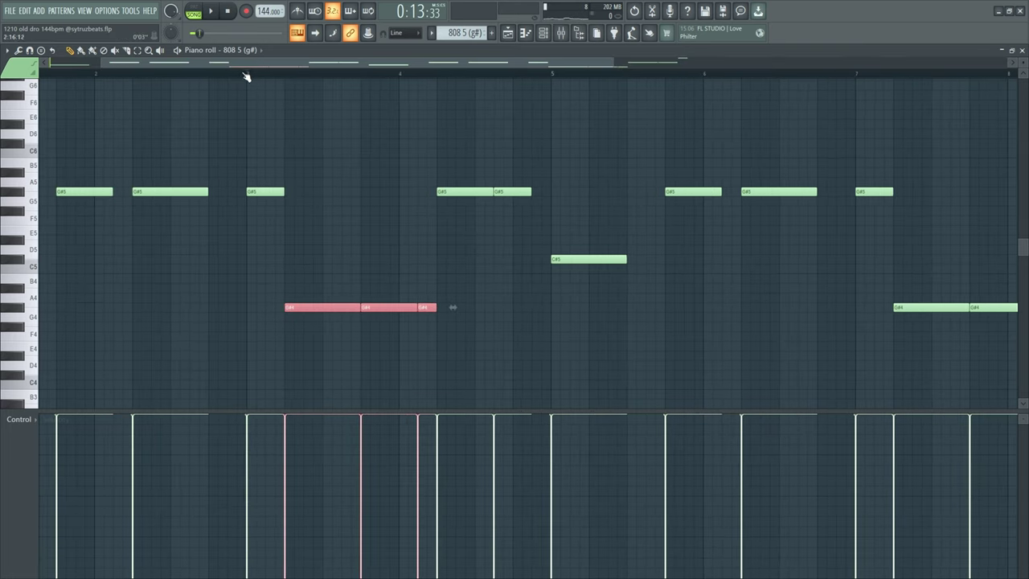
{"action": "left_click", "coordinate": [274, 191]}
{"action": "left_click", "coordinate": [326, 307]}
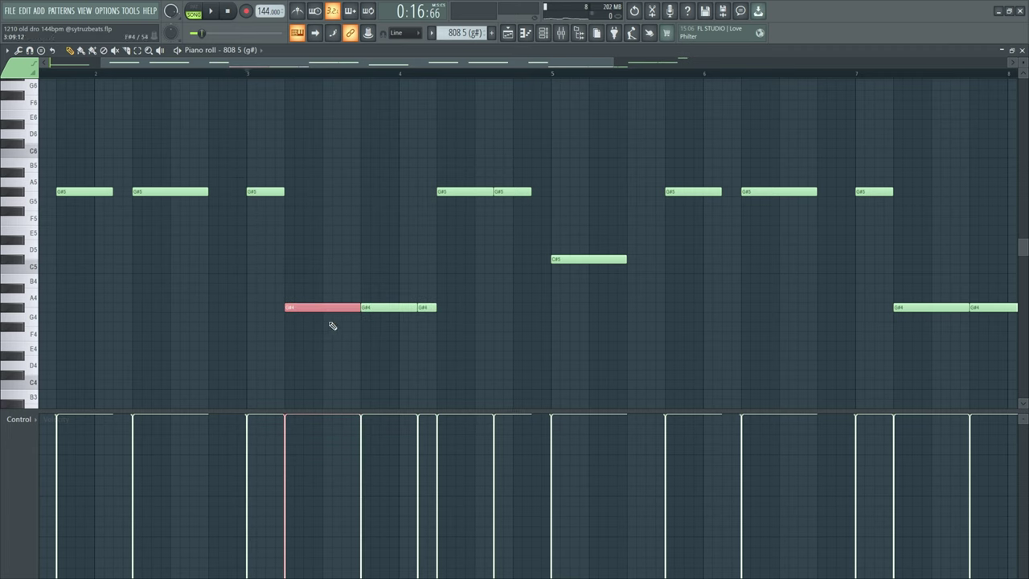
{"action": "key", "text": "space"}
{"action": "scroll", "coordinate": [368, 308], "scroll_direction": "down", "scroll_amount": 3}
{"action": "key", "text": "space"}
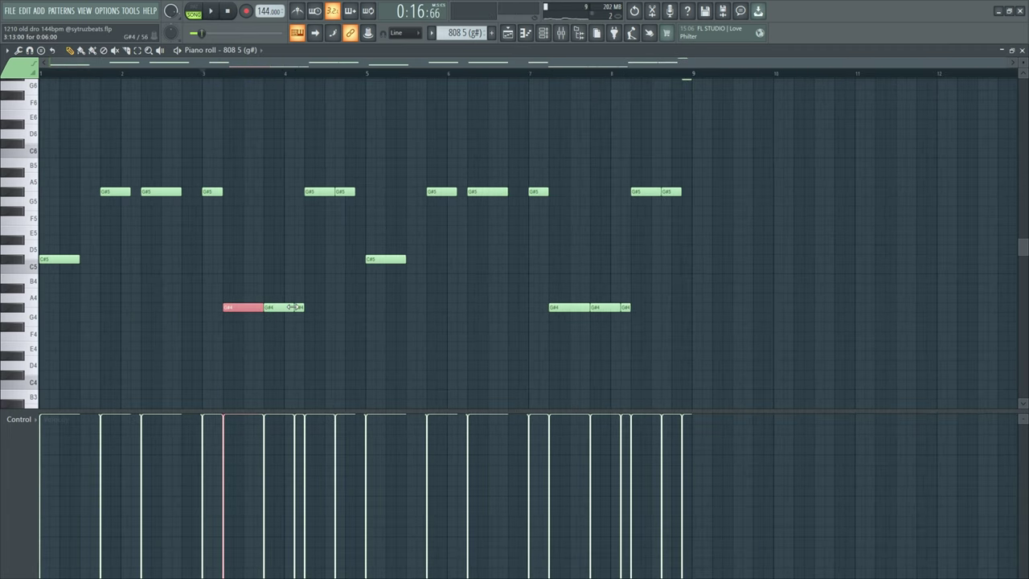
- Select the high G#6 note at the end of the 808 pattern, lower it one octave to G#5 and raise it back
{"action": "scroll", "coordinate": [385, 319], "scroll_direction": "up", "scroll_amount": 3}
{"action": "left_click_drag", "start_coordinate": [727, 119], "coordinate": [619, 203]}
{"action": "scroll", "coordinate": [619, 224], "scroll_direction": "up", "scroll_amount": 1}
{"action": "scroll", "coordinate": [620, 225], "scroll_direction": "down", "scroll_amount": 1}
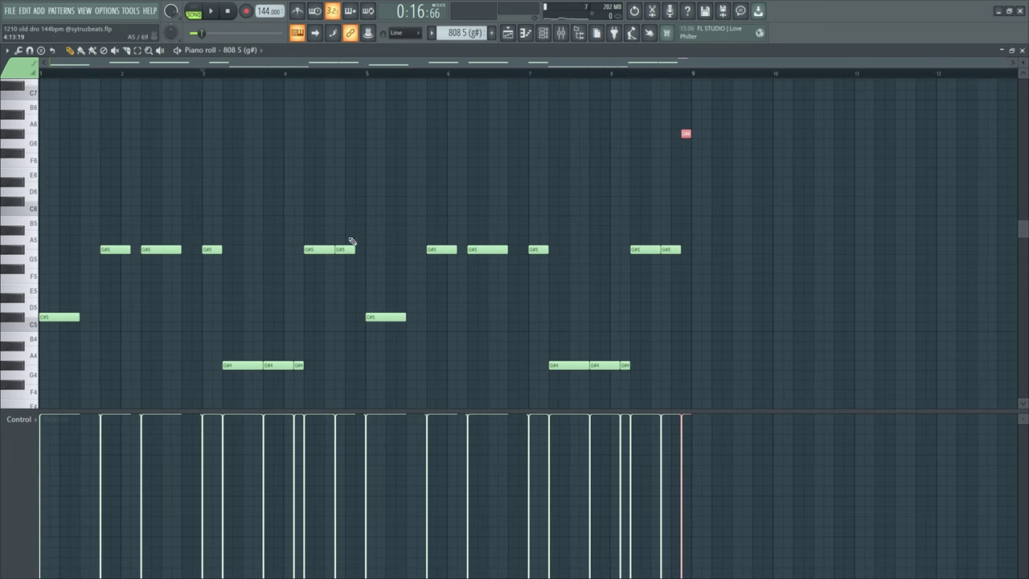
{"action": "key", "text": "ctrl+Down"}
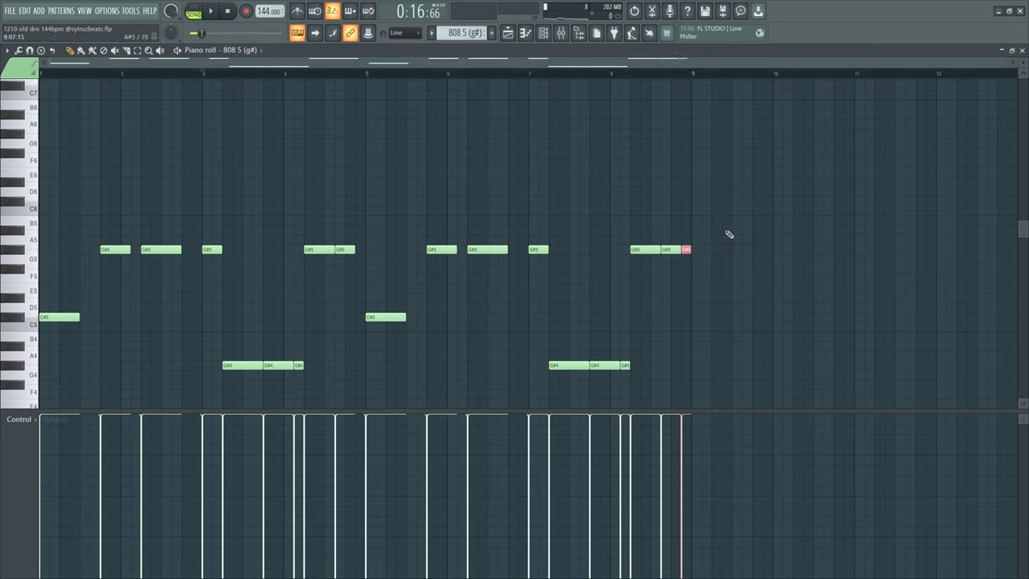
{"action": "key", "text": "ctrl+Up"}
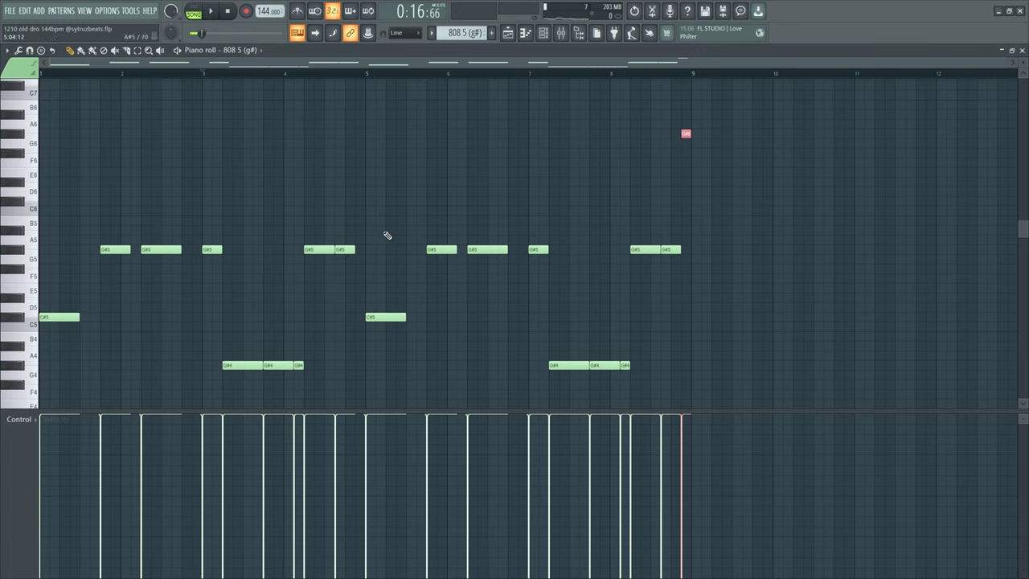
- Open the Kico - Hi-Hat 7 pattern's notes and play the pattern on its own, then stop playback
{"action": "left_click_drag", "start_coordinate": [386, 235], "coordinate": [829, 361]}
{"action": "left_click_drag", "start_coordinate": [325, 397], "coordinate": [36, 236]}
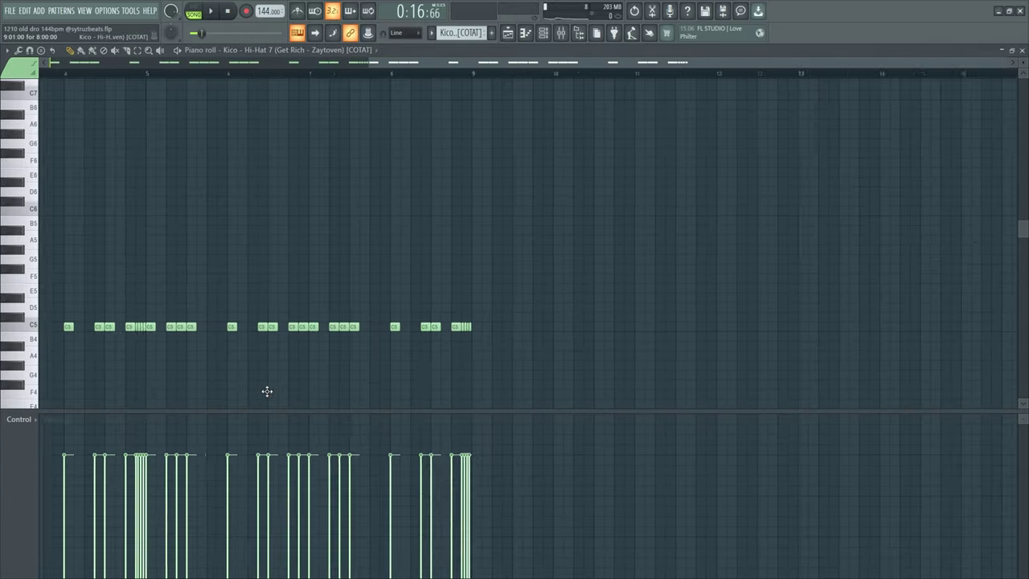
{"action": "left_click_drag", "start_coordinate": [267, 391], "coordinate": [379, 391]}
{"action": "left_click_drag", "start_coordinate": [101, 390], "coordinate": [305, 332]}
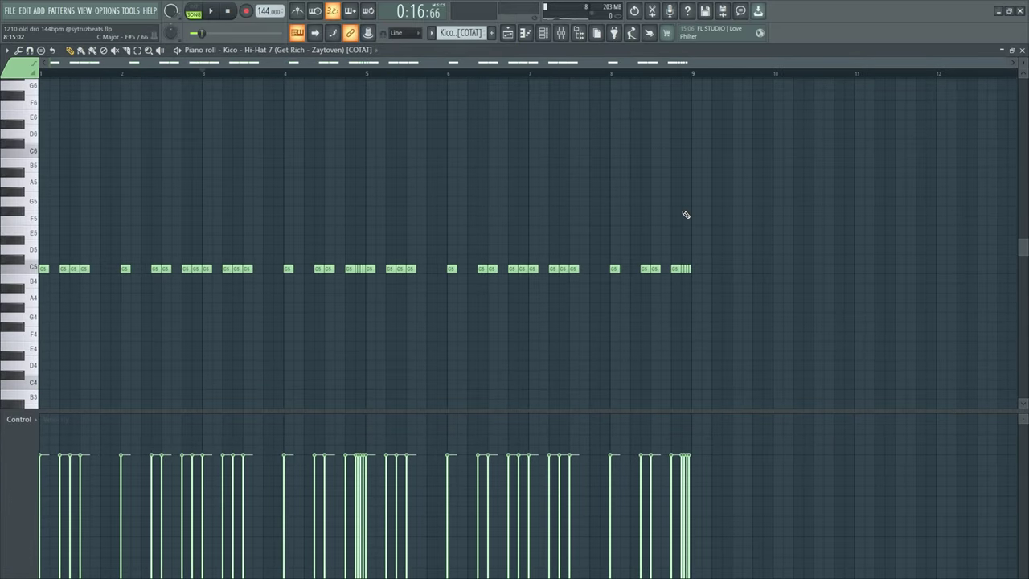
{"action": "key", "text": "l"}
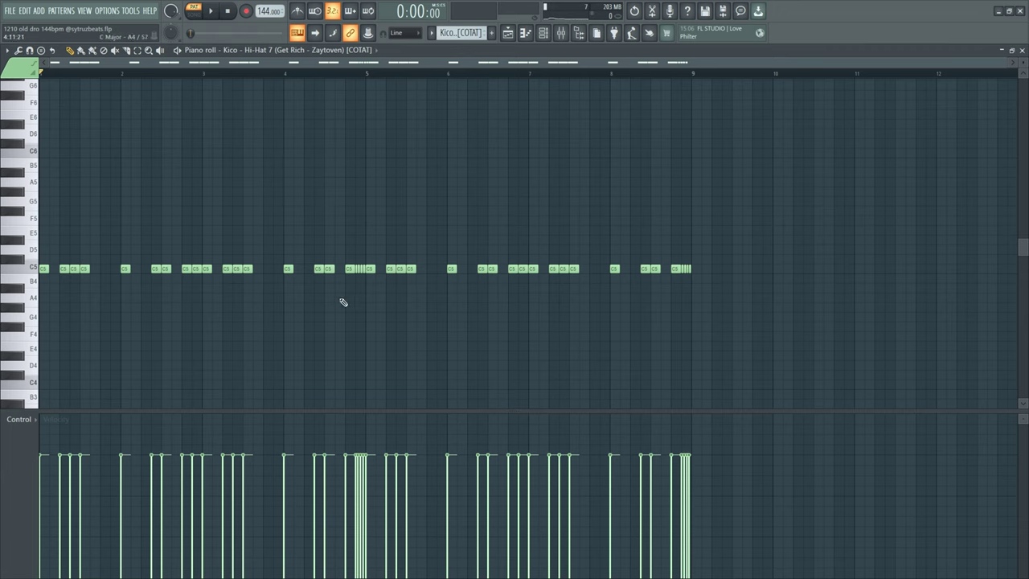
{"action": "key", "text": "space"}
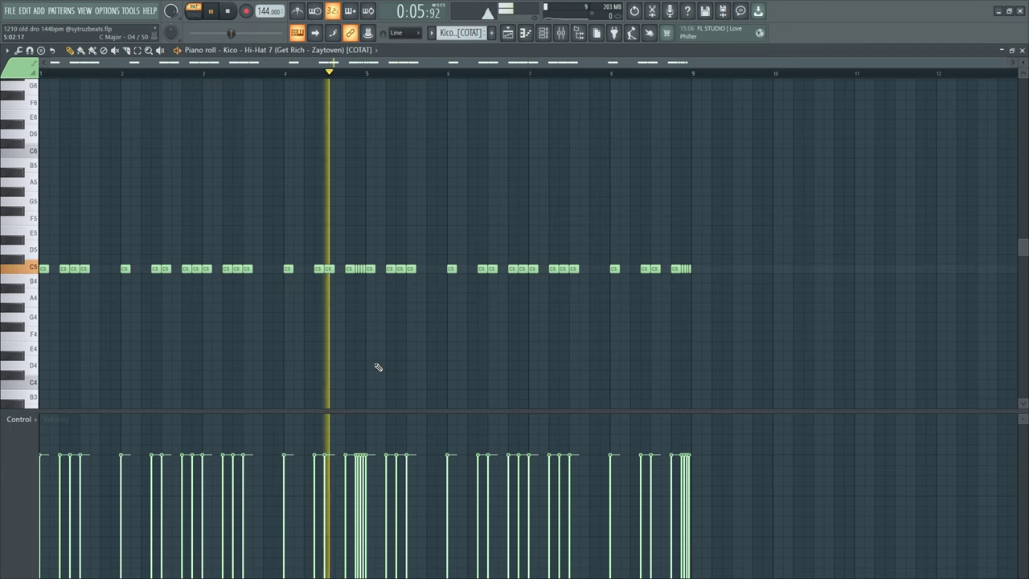
{"action": "key", "text": "space"}
- Select the hi-hat pattern's note groups one after another, starting with the three notes in bar 1 and continuing past bar 3
{"action": "scroll", "coordinate": [35, 301], "scroll_direction": "up", "scroll_amount": 3}
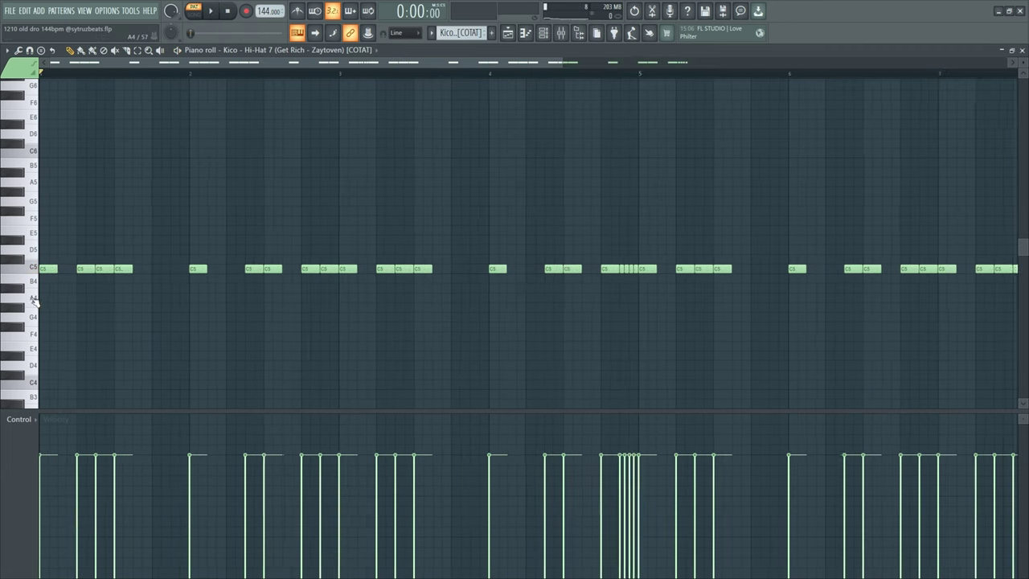
{"action": "left_click_drag", "start_coordinate": [167, 236], "coordinate": [75, 310]}
{"action": "left_click_drag", "start_coordinate": [79, 256], "coordinate": [138, 297]}
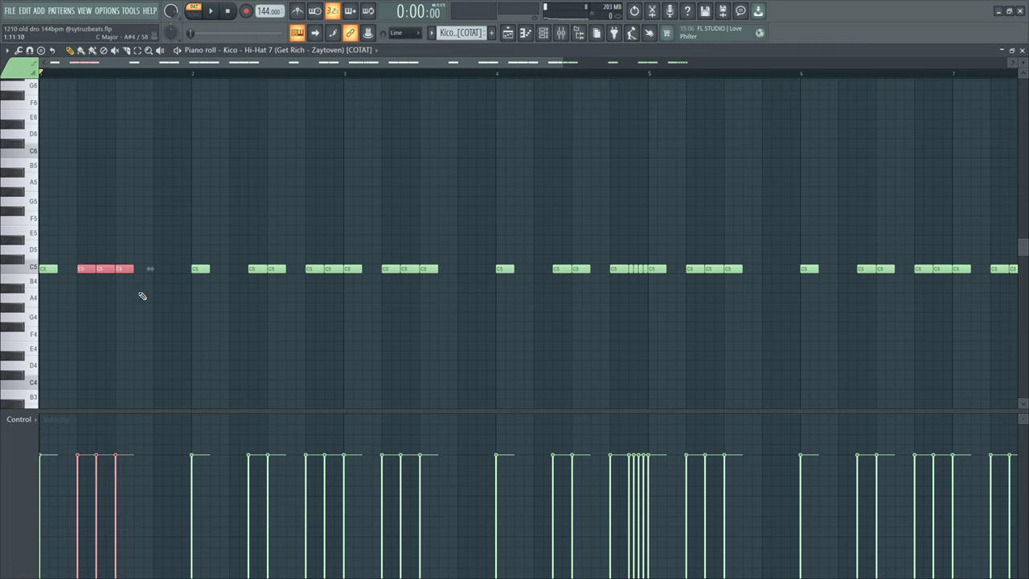
{"action": "scroll", "coordinate": [229, 296], "scroll_direction": "down", "scroll_amount": 2}
{"action": "left_click_drag", "start_coordinate": [201, 246], "coordinate": [234, 300]}
{"action": "left_click_drag", "start_coordinate": [244, 246], "coordinate": [322, 319]}
{"action": "left_click_drag", "start_coordinate": [350, 251], "coordinate": [299, 338]}
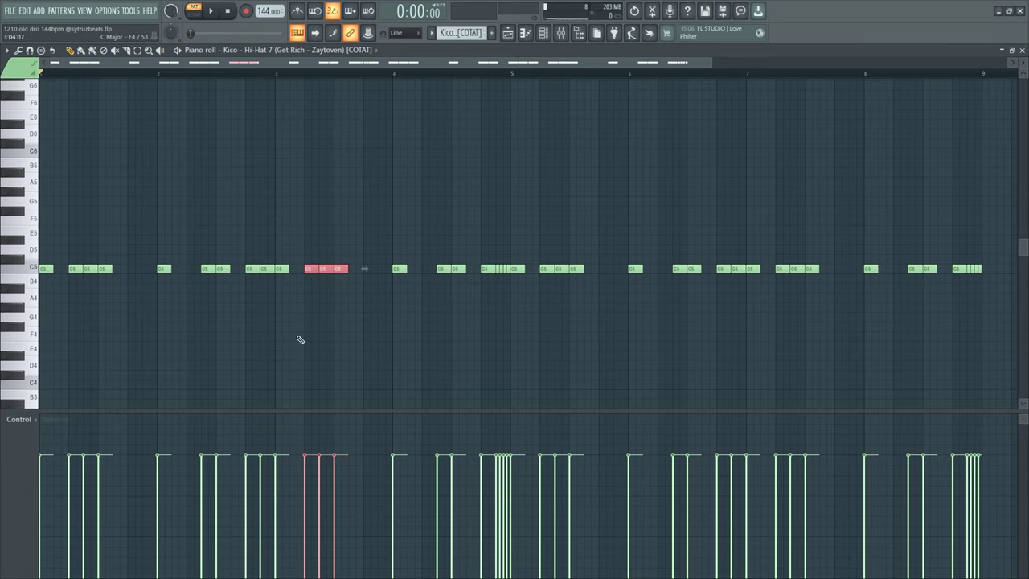
{"action": "scroll", "coordinate": [304, 335], "scroll_direction": "down", "scroll_amount": 2}
{"action": "left_click_drag", "start_coordinate": [368, 256], "coordinate": [402, 295]}
{"action": "scroll", "coordinate": [353, 292], "scroll_direction": "up", "scroll_amount": 4}
{"action": "scroll", "coordinate": [349, 327], "scroll_direction": "down", "scroll_amount": 3}
- Open the Snare 3 pattern's notes from the playlist, play the pattern, stop it and return to the playlist
{"action": "key", "text": "F5"}
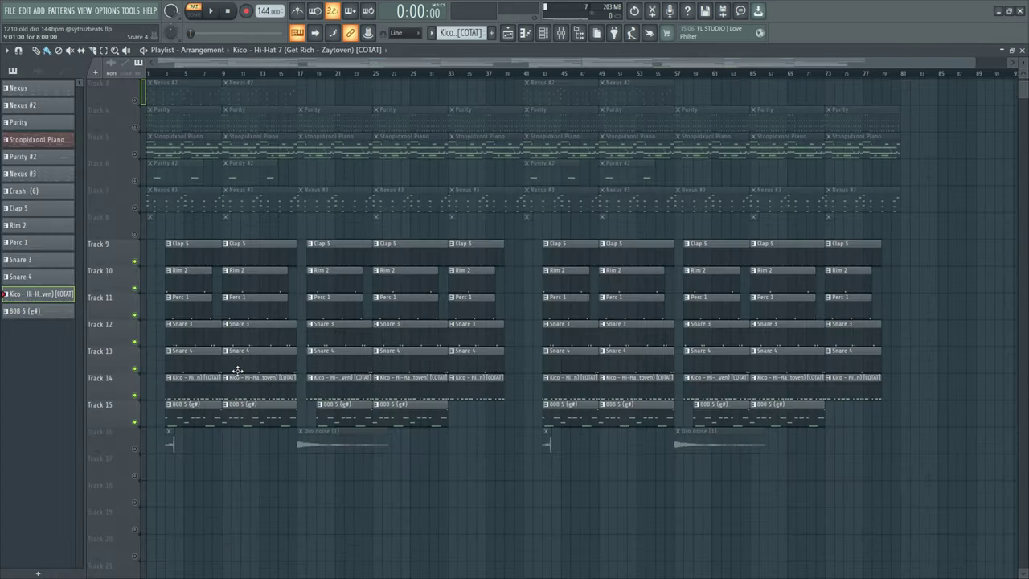
{"action": "double_click", "coordinate": [241, 359]}
{"action": "scroll", "coordinate": [292, 306], "scroll_direction": "down", "scroll_amount": 2}
{"action": "key", "text": "space"}
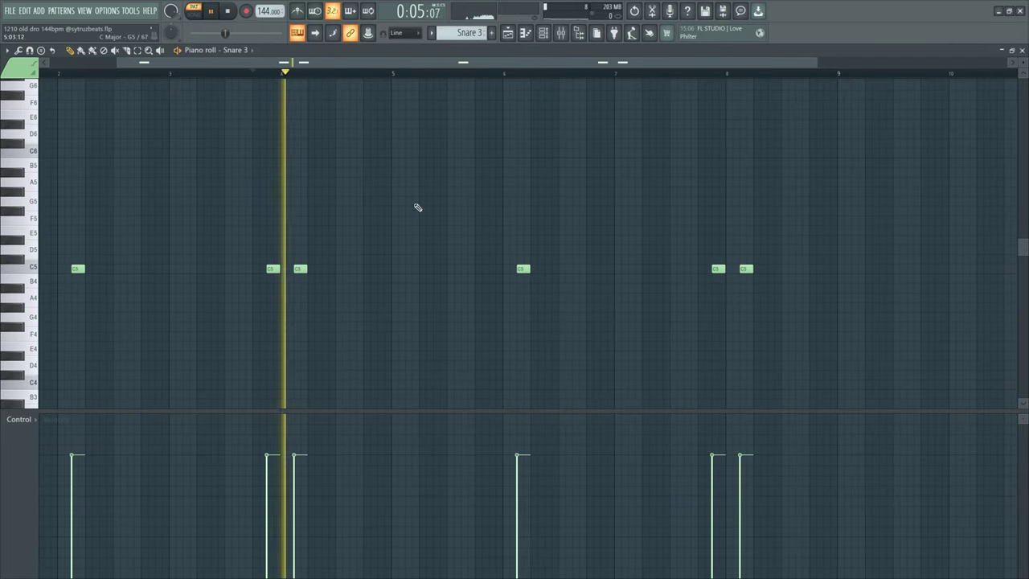
{"action": "key", "text": "space"}
{"action": "key", "text": "F5"}
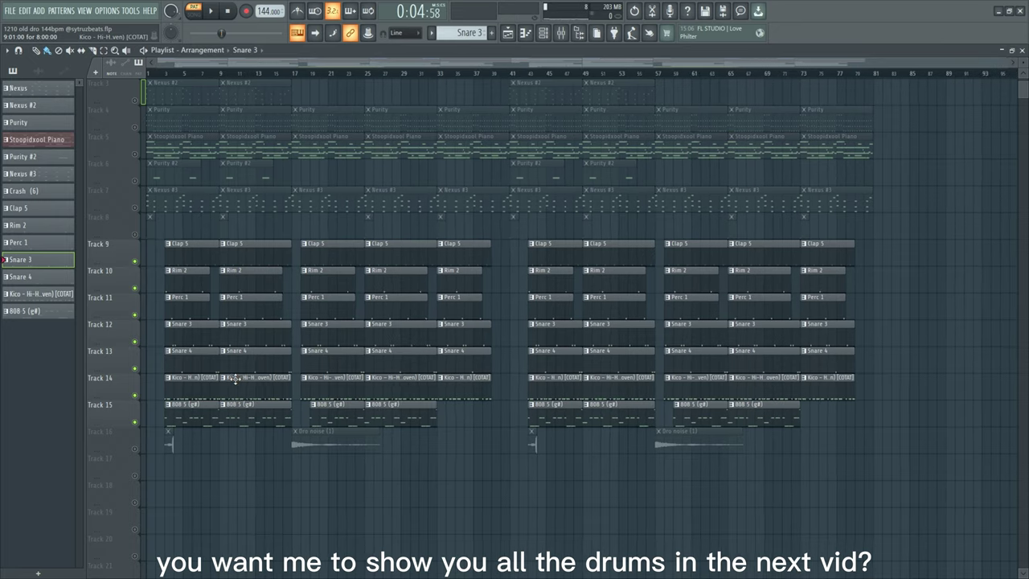
- Show the mixer and inspect the effect slots of Insert 1 and the crash, hi-hat and Snare 4 tracks
{"action": "key", "text": "F9"}
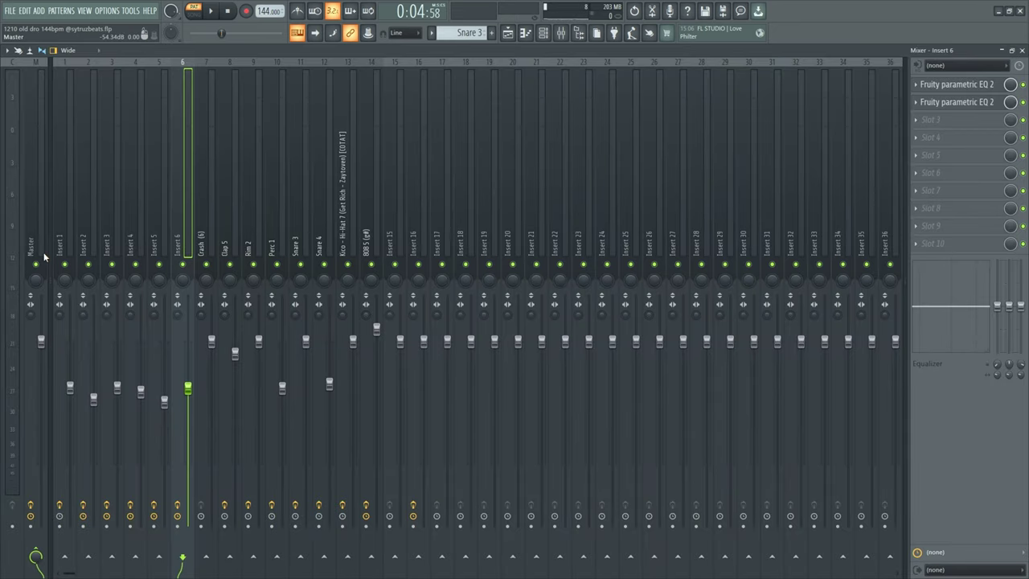
{"action": "left_click", "coordinate": [71, 388]}
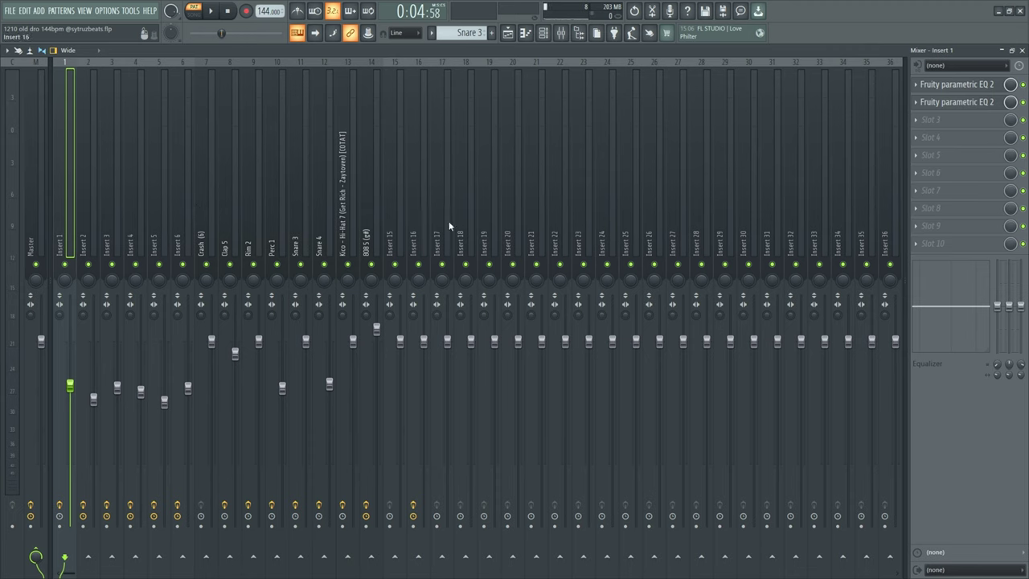
{"action": "left_click", "coordinate": [210, 243]}
{"action": "left_click", "coordinate": [337, 230]}
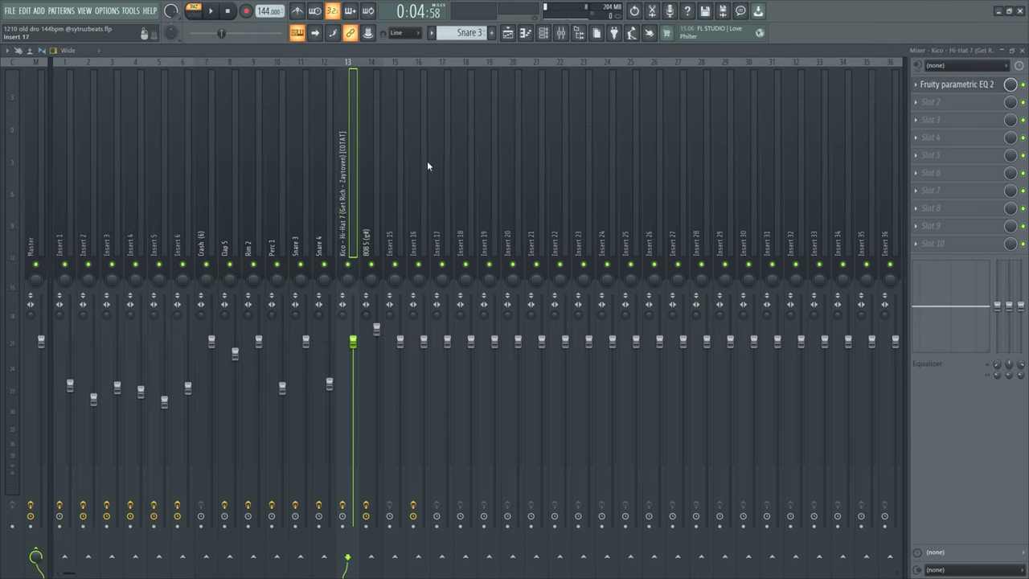
{"action": "left_click", "coordinate": [325, 237]}
- Compare the effect slots of Inserts 1, 2 and 3, including the Fruity Flangus on Insert 2
{"action": "left_click", "coordinate": [97, 233]}
{"action": "left_click", "coordinate": [76, 244]}
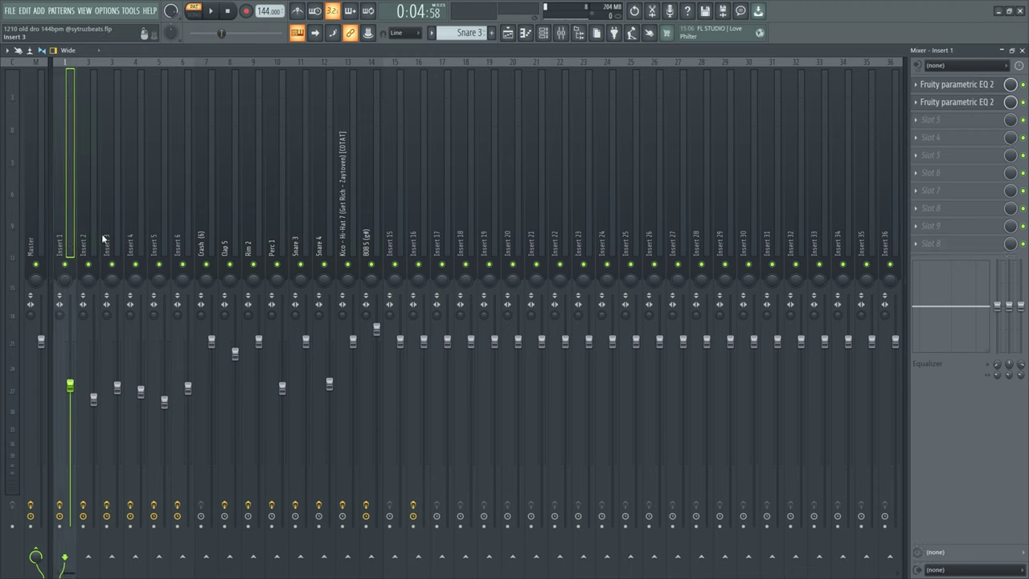
{"action": "left_click", "coordinate": [109, 239]}
{"action": "left_click", "coordinate": [68, 257]}
{"action": "left_click", "coordinate": [84, 245]}
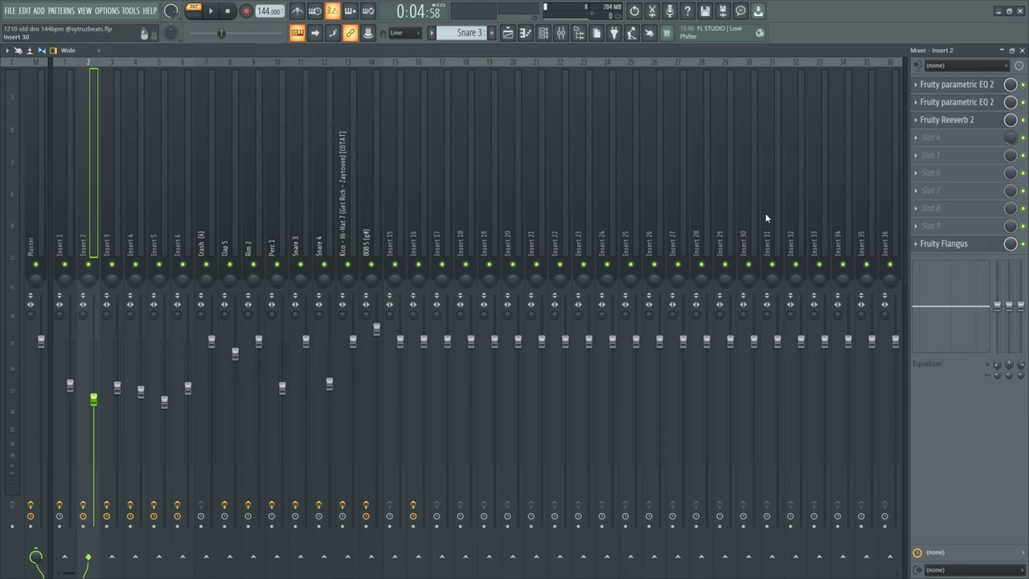
{"action": "left_click", "coordinate": [944, 244]}
- Examine the Fruity Compressor settings on the Master track, including its gain, and close the plugin
{"action": "left_click", "coordinate": [32, 241]}
{"action": "left_click", "coordinate": [960, 84]}
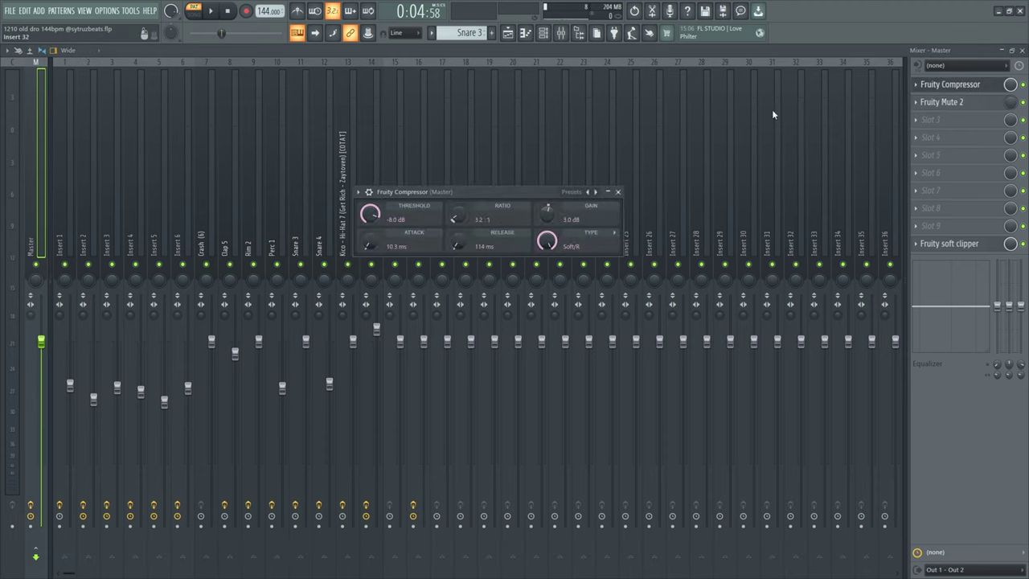
{"action": "left_click_drag", "start_coordinate": [466, 199], "coordinate": [544, 222]}
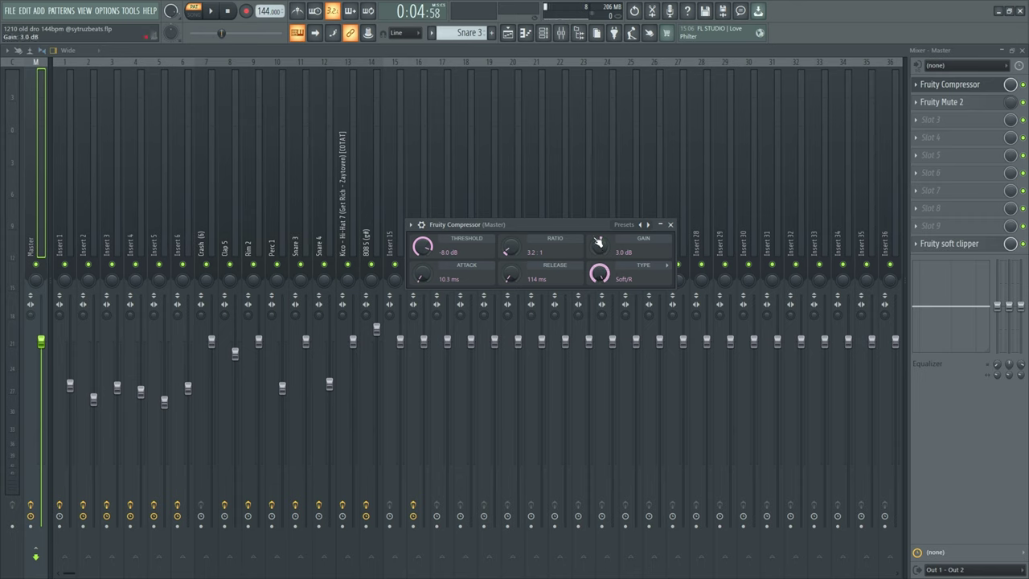
{"action": "left_click_drag", "start_coordinate": [595, 225], "coordinate": [636, 206]}
{"action": "left_click", "coordinate": [711, 205]}
- Inspect the Master track's Fruity Mute 2, close it and return to the playlist with all tracks enabled
{"action": "left_click", "coordinate": [960, 105]}
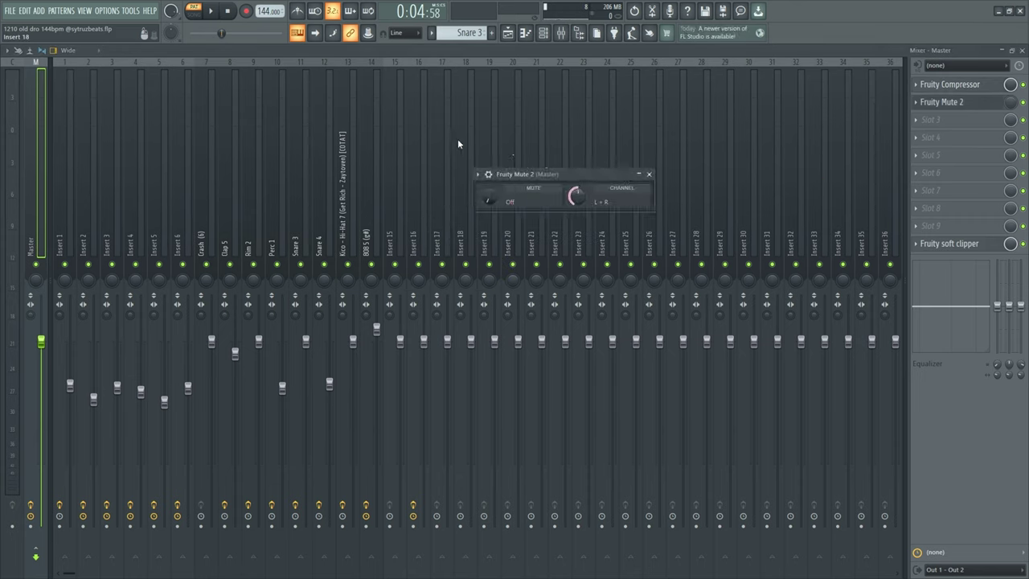
{"action": "left_click", "coordinate": [649, 174]}
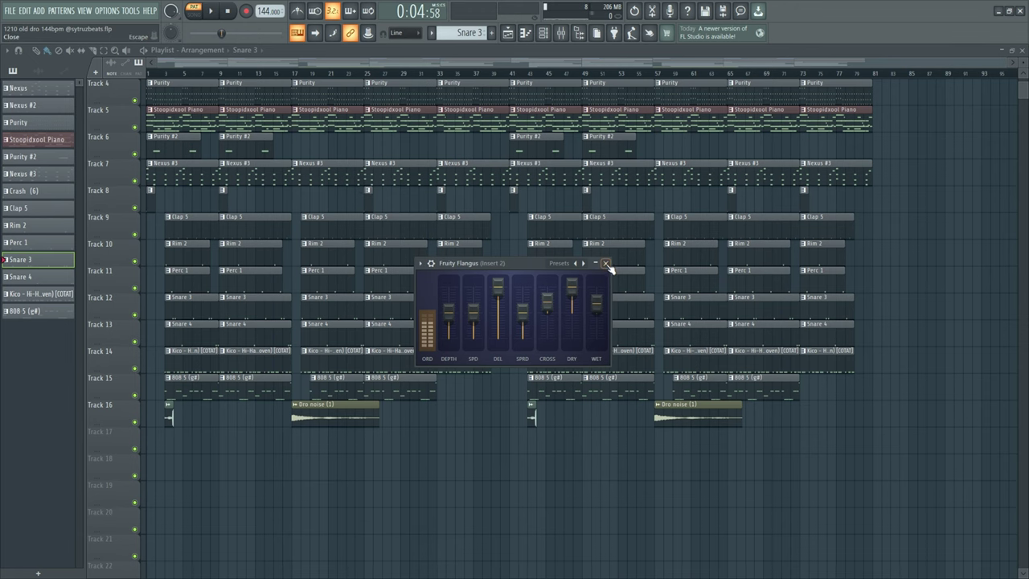
{"action": "left_click", "coordinate": [607, 264]}
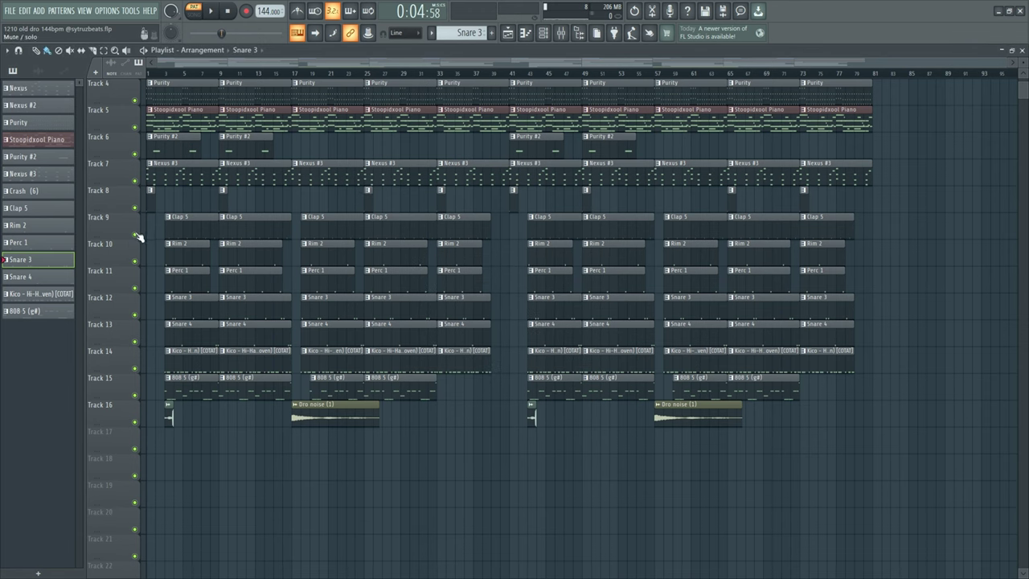
- Play the arrangement in song mode from bar 2 through the end of the first Mute 2 mix level automation, then stop
{"action": "scroll", "coordinate": [140, 237], "scroll_direction": "up", "scroll_amount": 5}
{"action": "scroll", "coordinate": [109, 297], "scroll_direction": "up", "scroll_amount": 3}
{"action": "left_click", "coordinate": [193, 74]}
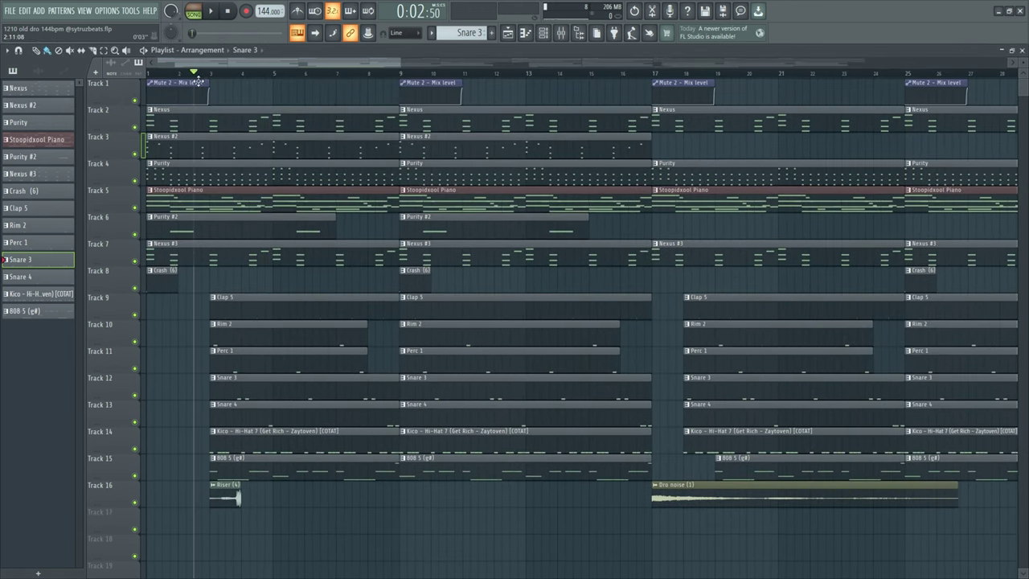
{"action": "scroll", "coordinate": [200, 166], "scroll_direction": "up", "scroll_amount": 4}
{"action": "key", "text": "space"}
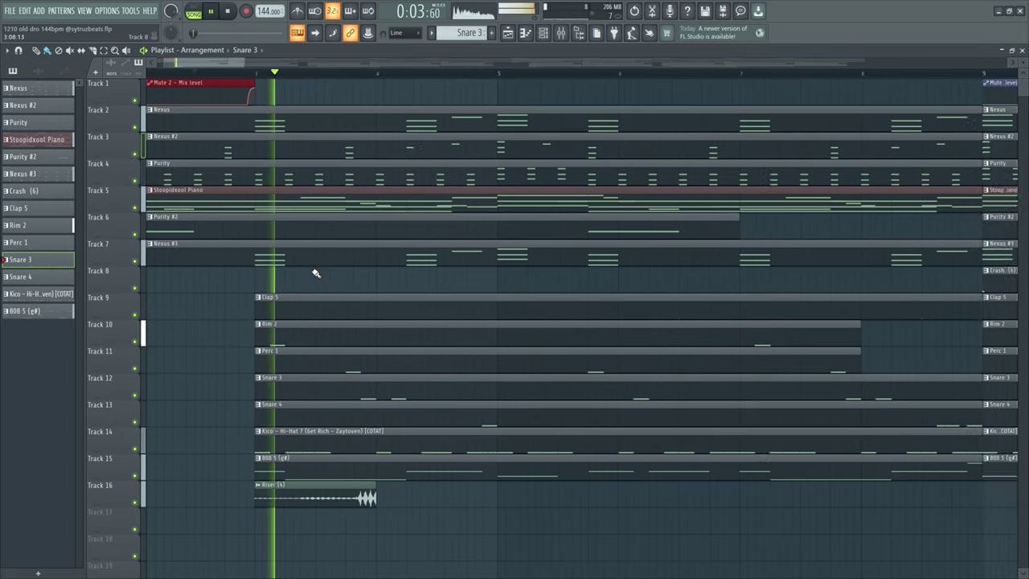
{"action": "scroll", "coordinate": [314, 271], "scroll_direction": "down", "scroll_amount": 6}
{"action": "key", "text": "space"}
- Open the Master track's Fruity soft clipper in the mixer, and return the playlist's playback position to bar 1
{"action": "left_click", "coordinate": [562, 35]}
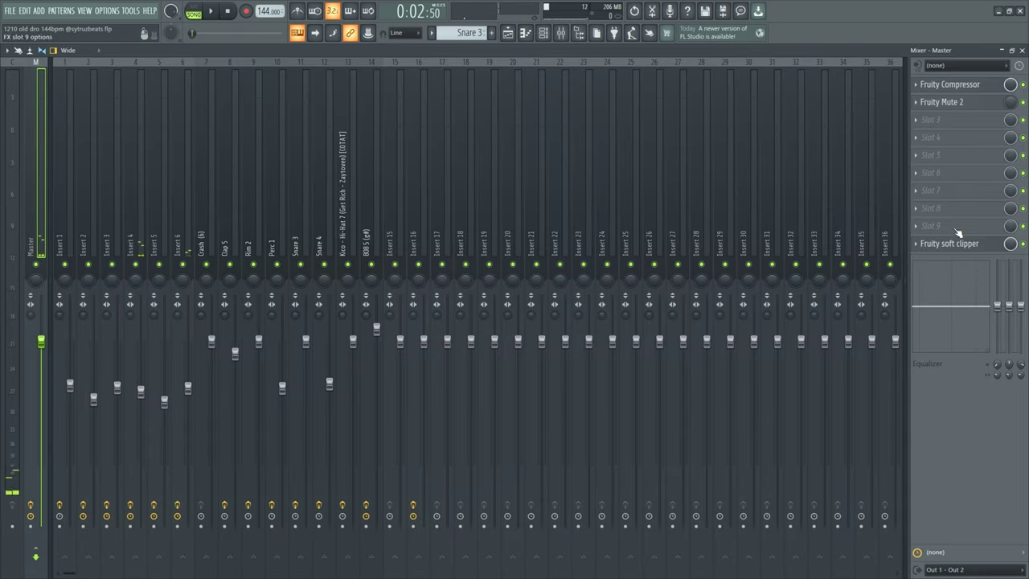
{"action": "left_click", "coordinate": [956, 248]}
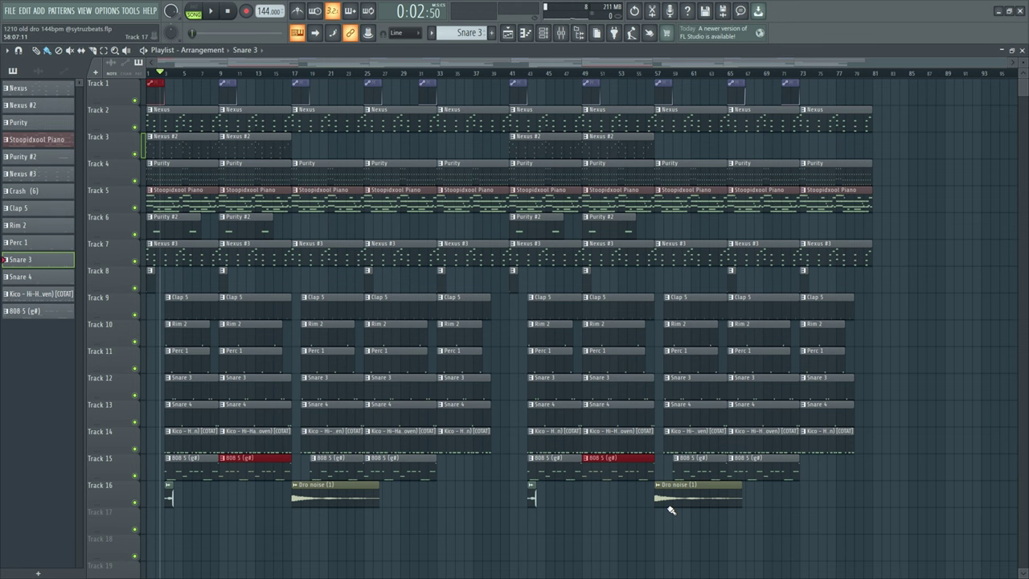
{"action": "left_click_drag", "start_coordinate": [219, 76], "coordinate": [99, 207]}
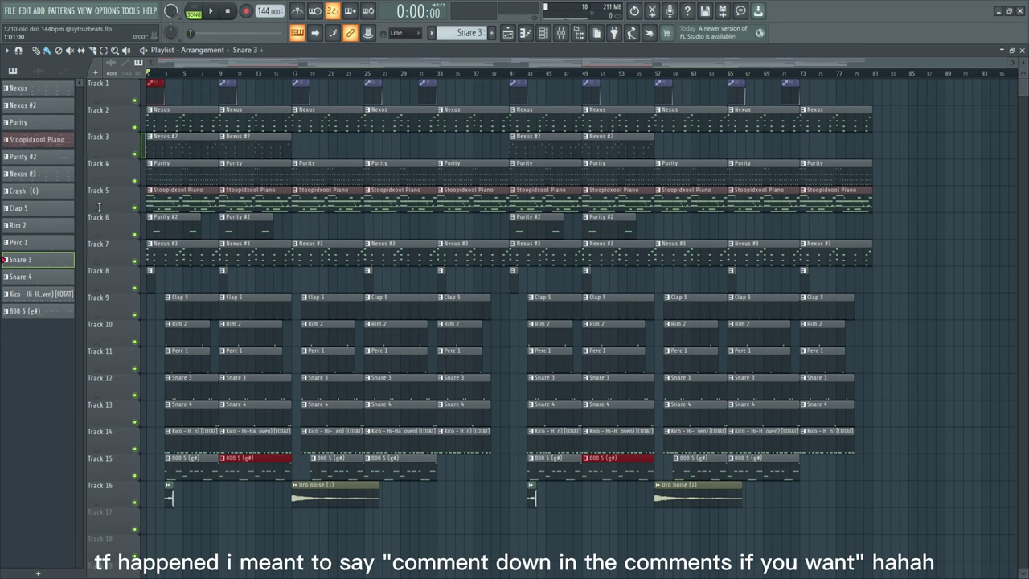